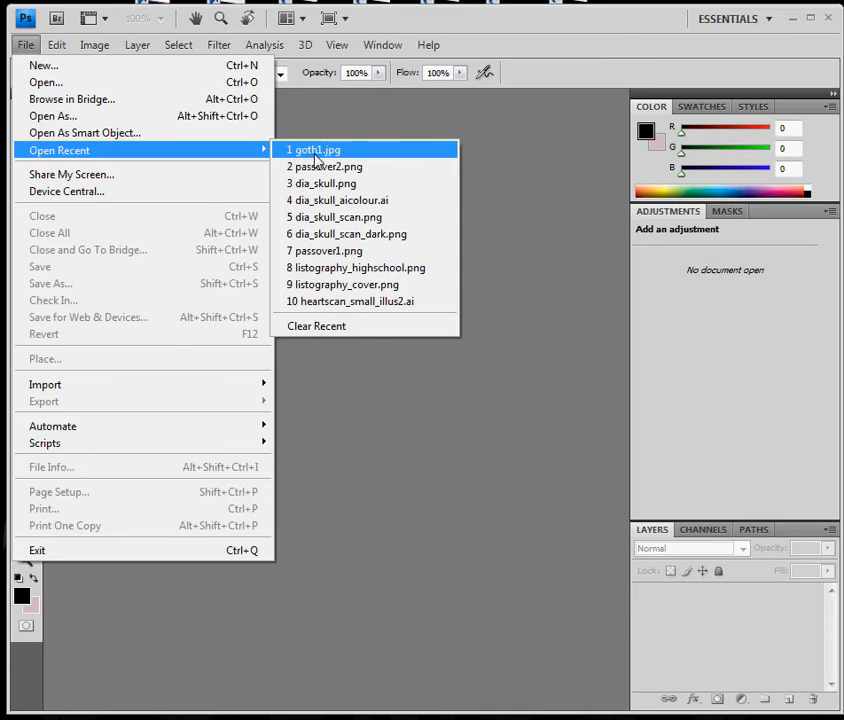
- Open the recent image goth1.jpg and sample the pale skin tone from the cheek as the foreground colour
{"action": "left_click", "coordinate": [316, 152]}
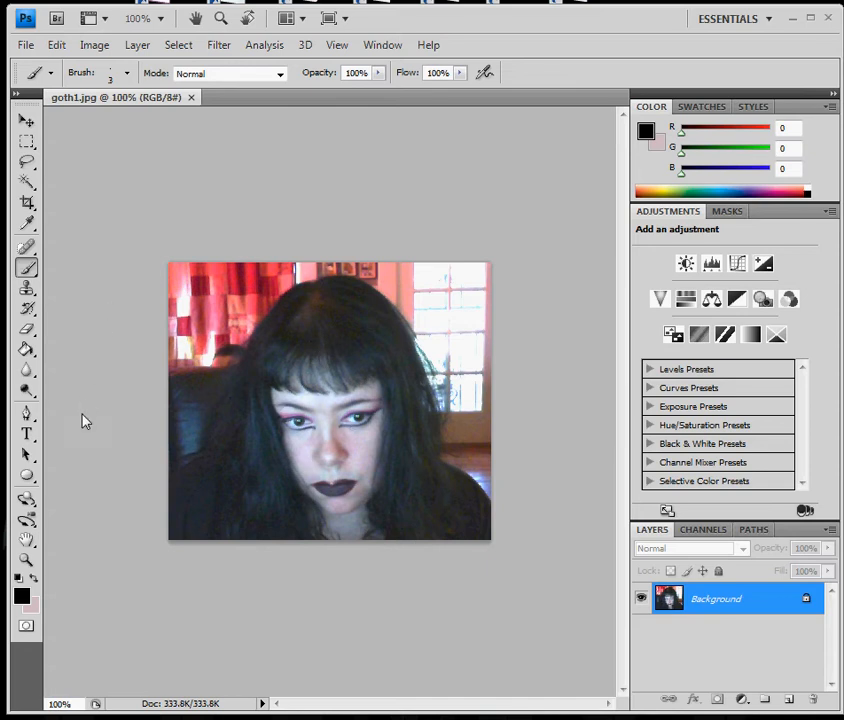
{"action": "left_click", "coordinate": [28, 224]}
{"action": "left_click", "coordinate": [355, 452]}
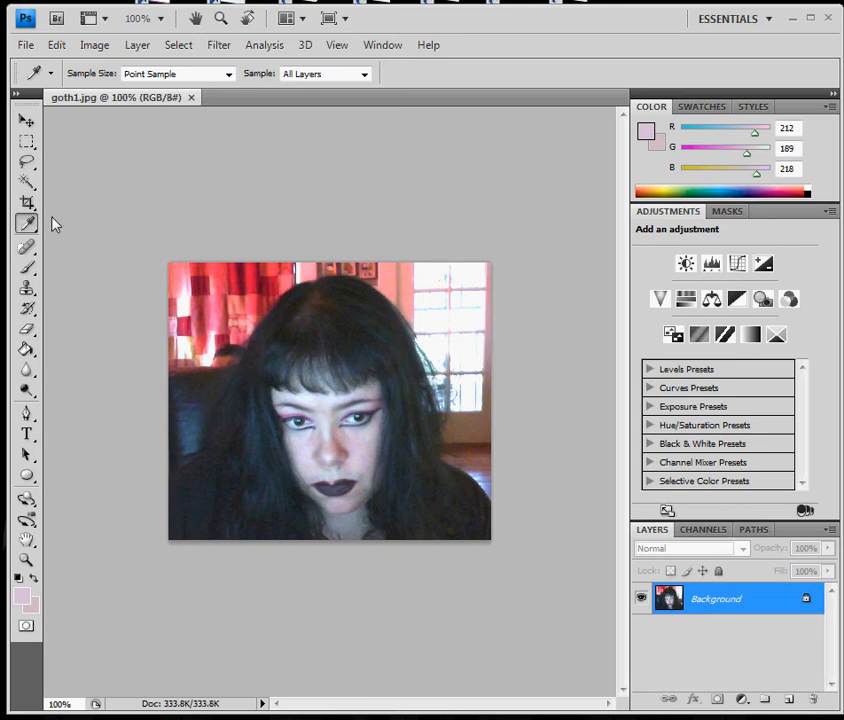
{"action": "left_click", "coordinate": [27, 267]}
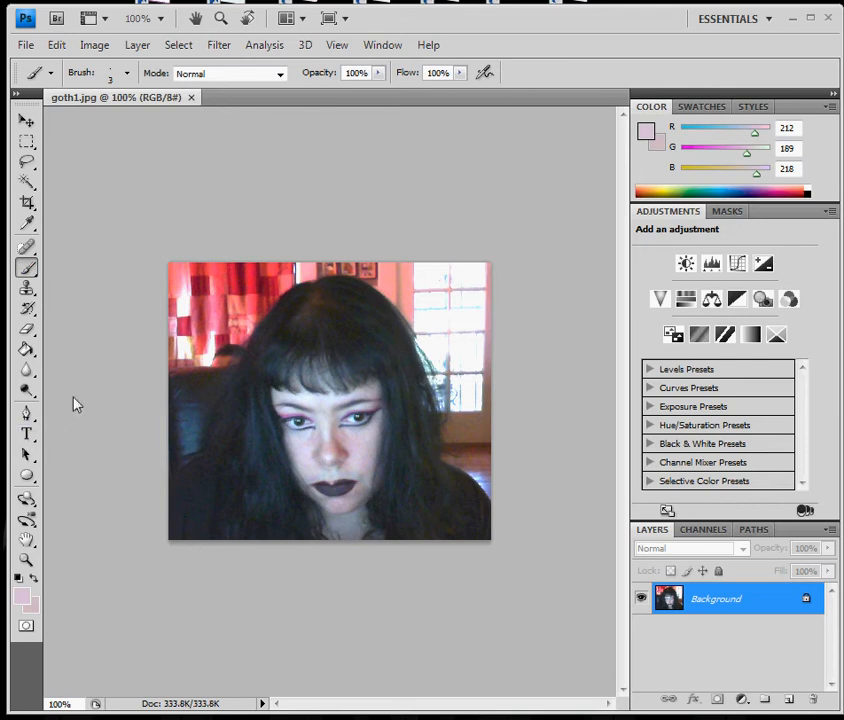
- Trace a closed Pen path around the face, from the forehead hair down to the chin, on the Background layer
{"action": "left_click", "coordinate": [27, 413]}
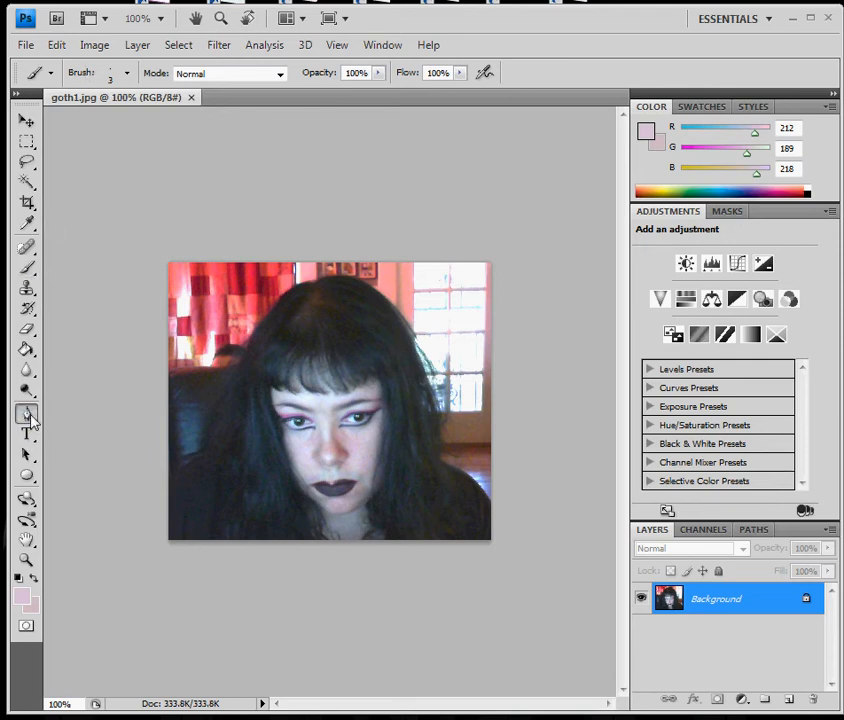
{"action": "left_click", "coordinate": [305, 314]}
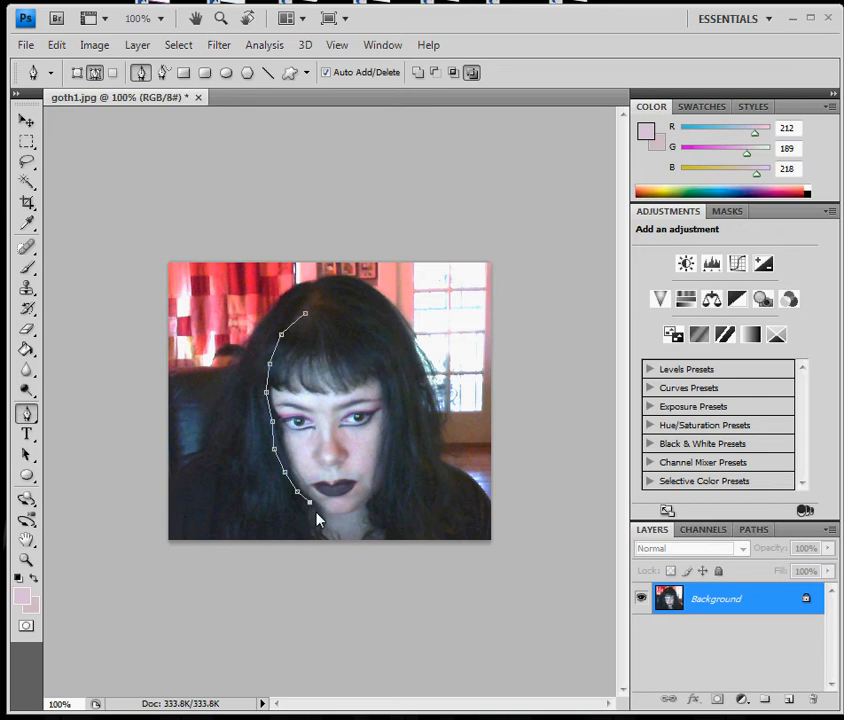
{"action": "left_click", "coordinate": [372, 495]}
{"action": "left_click", "coordinate": [389, 471]}
{"action": "left_click", "coordinate": [400, 437]}
{"action": "left_click", "coordinate": [398, 409]}
{"action": "left_click", "coordinate": [334, 313]}
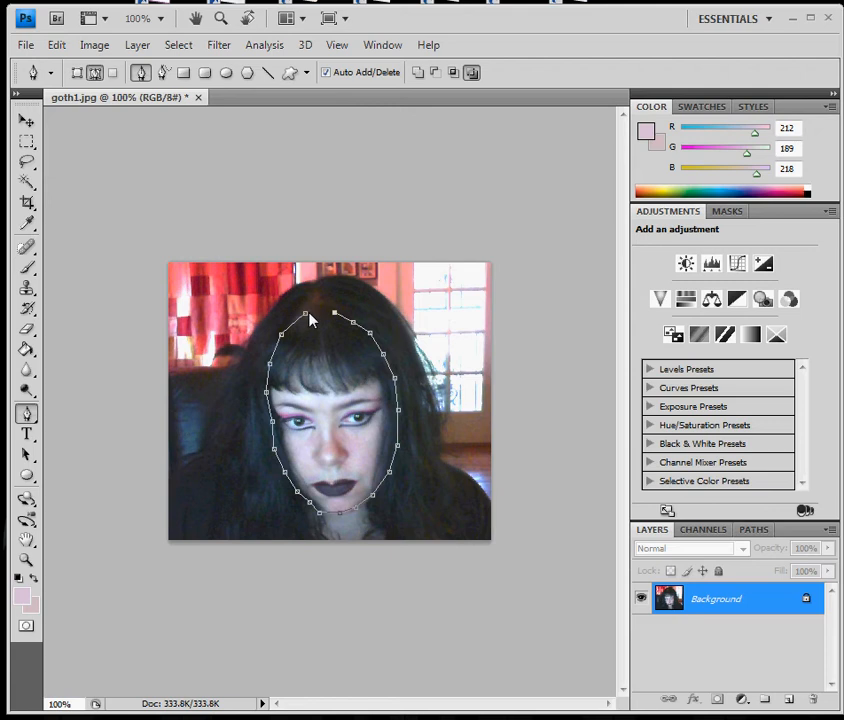
{"action": "left_click", "coordinate": [306, 318]}
- Fill the face path with the foreground colour on the Background layer and delete the work path
{"action": "left_click", "coordinate": [756, 530]}
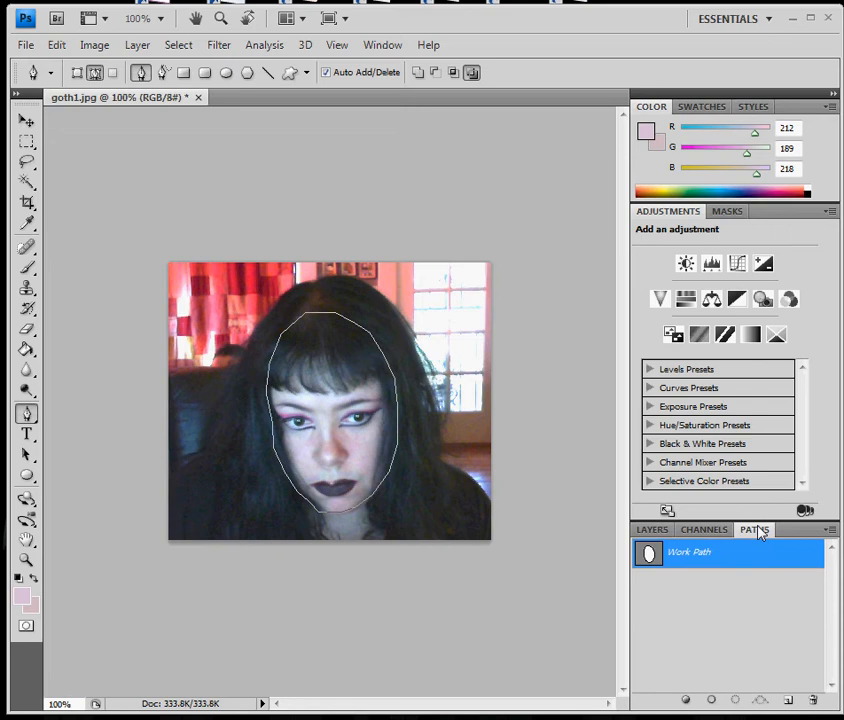
{"action": "left_click", "coordinate": [686, 700]}
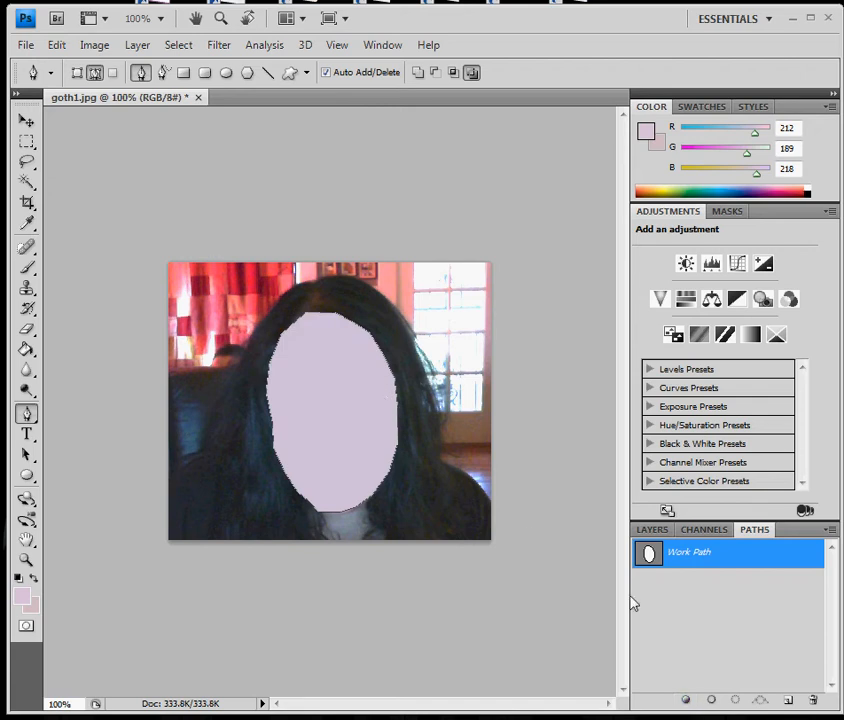
{"action": "right_click", "coordinate": [689, 560]}
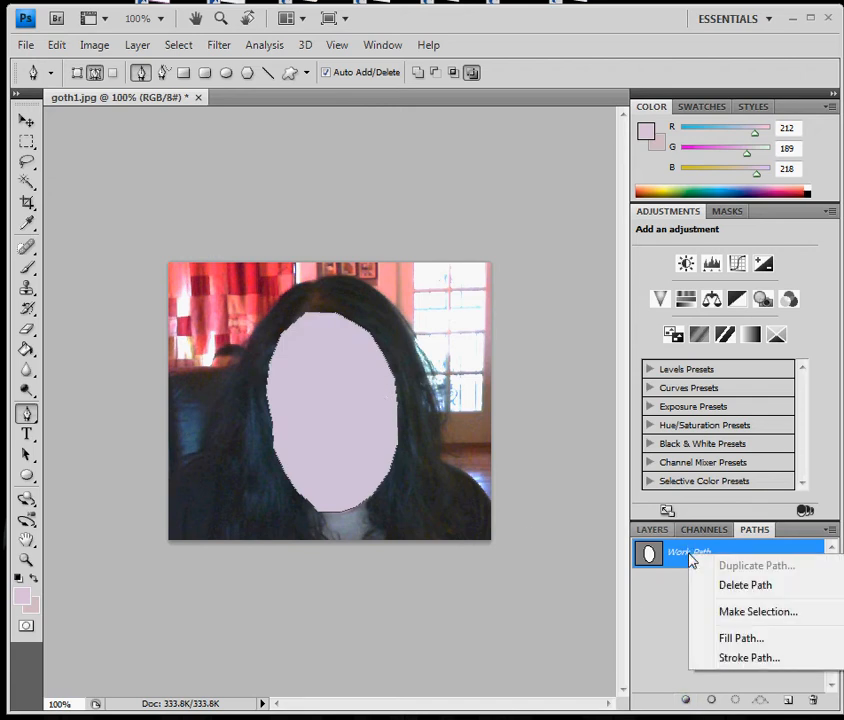
{"action": "left_click", "coordinate": [745, 588]}
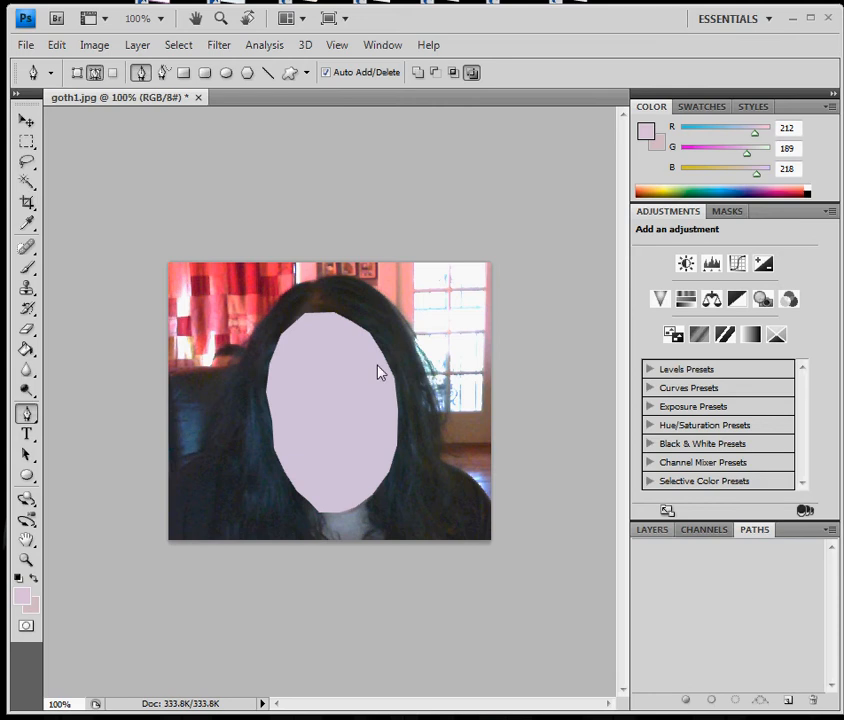
{"action": "left_click", "coordinate": [655, 531]}
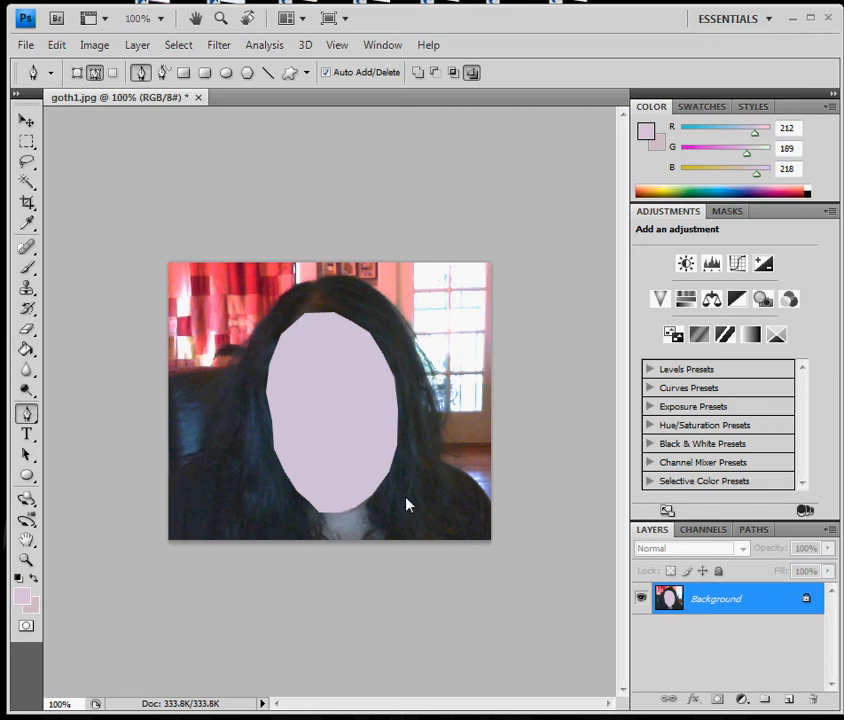
- Undo the path deletion, the face fill and most of the traced anchor points on the Background layer
{"action": "key", "text": "ctrl+alt+z"}
{"action": "key", "text": "ctrl+alt+z"}
{"action": "key", "text": "ctrl+alt+z"}
{"action": "key", "text": "ctrl+alt+z"}
{"action": "key", "text": "ctrl+alt+z"}
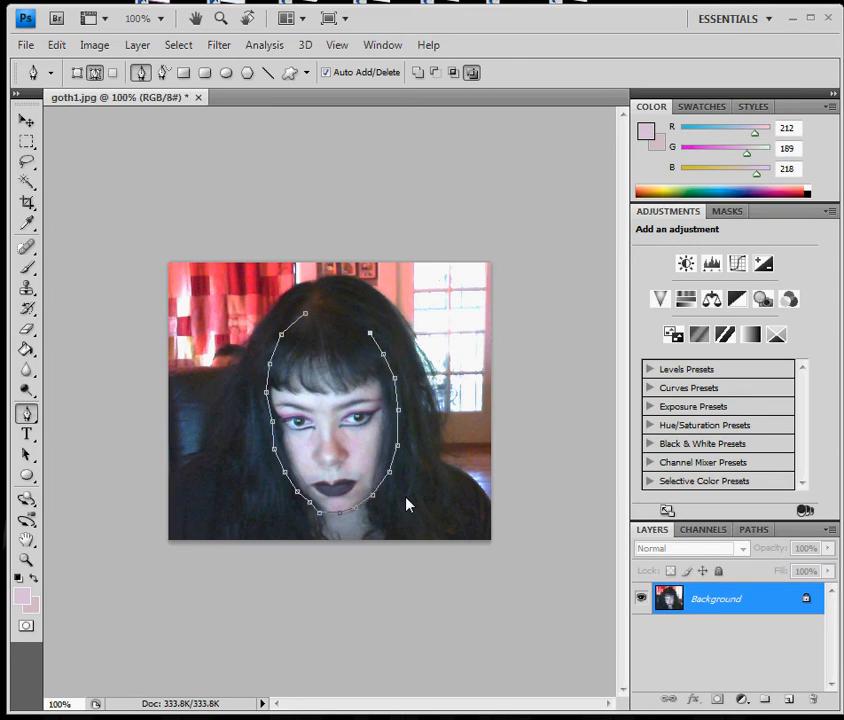
{"action": "key", "text": "ctrl+alt+z"}
{"action": "key", "text": "ctrl+alt+z"}
{"action": "key", "text": "ctrl+alt+z"}
{"action": "key", "text": "ctrl+alt+z"}
{"action": "key", "text": "ctrl+alt+z"}
{"action": "key", "text": "ctrl+alt+z"}
{"action": "key", "text": "ctrl+alt+z"}
{"action": "key", "text": "ctrl+alt+z"}
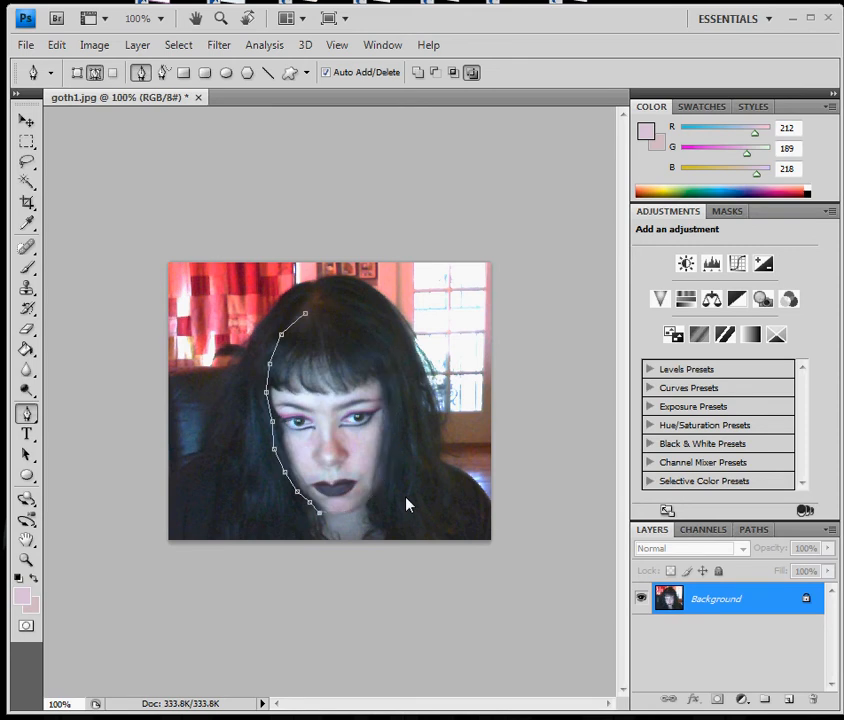
{"action": "key", "text": "ctrl+alt+z"}
{"action": "key", "text": "ctrl+alt+z"}
{"action": "key", "text": "ctrl+alt+z"}
{"action": "key", "text": "ctrl+alt+z"}
{"action": "key", "text": "ctrl+alt+z"}
- Delete the leftover partial work path beside the face and return to the layer list
{"action": "left_click", "coordinate": [754, 529]}
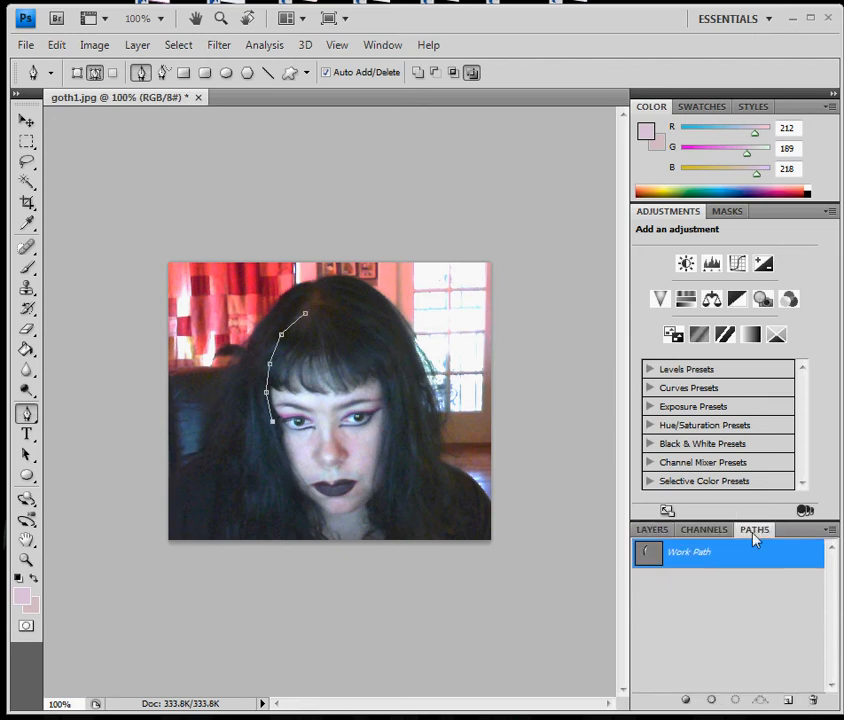
{"action": "right_click", "coordinate": [684, 557]}
{"action": "left_click", "coordinate": [737, 585]}
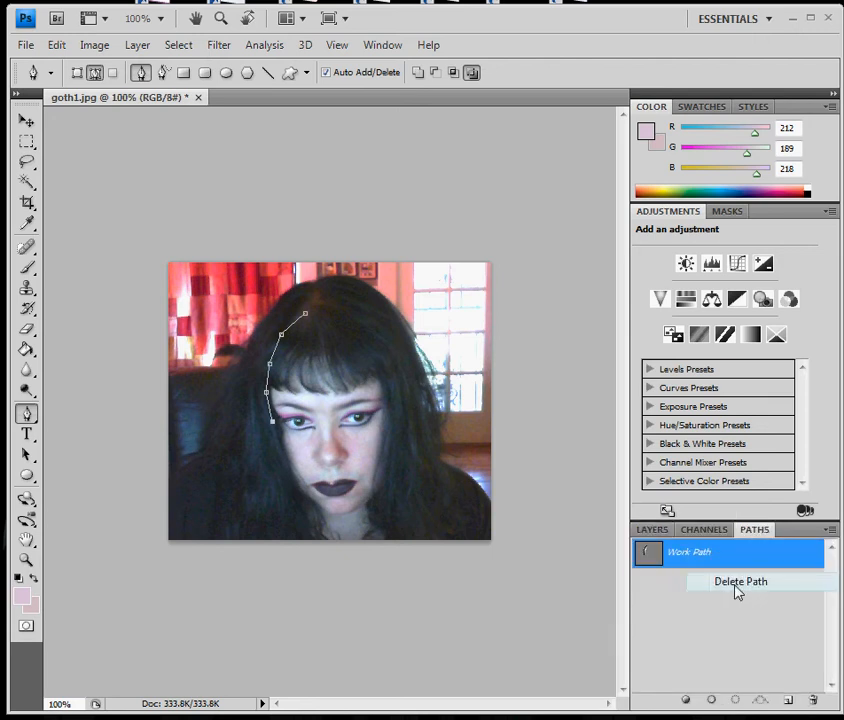
{"action": "left_click", "coordinate": [651, 530]}
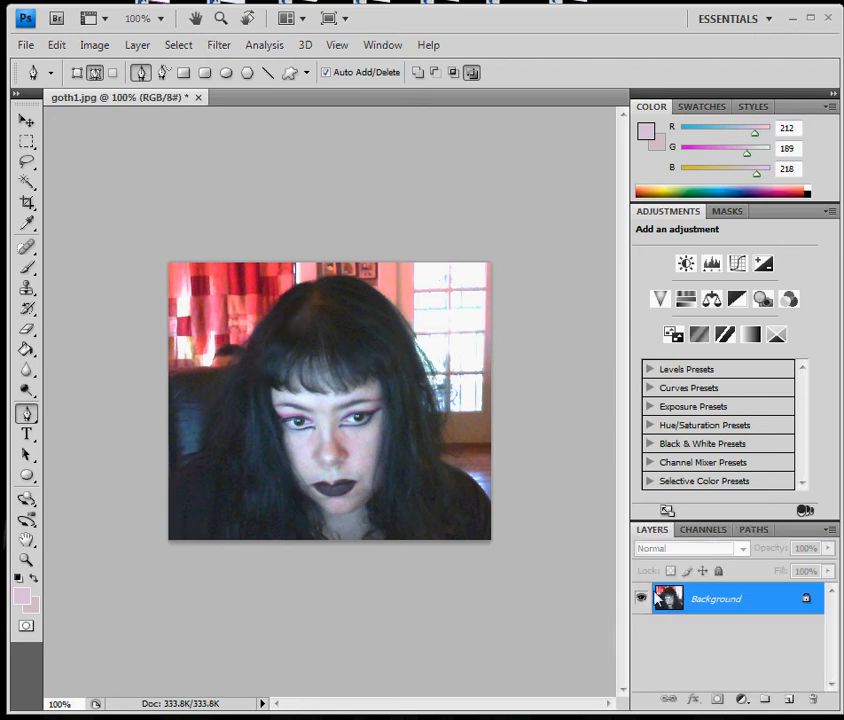
- Create a new layer named "face shape" above the Background
{"action": "left_click", "coordinate": [137, 45]}
{"action": "mouse_move", "coordinate": [200, 65]}
{"action": "left_click", "coordinate": [365, 67]}
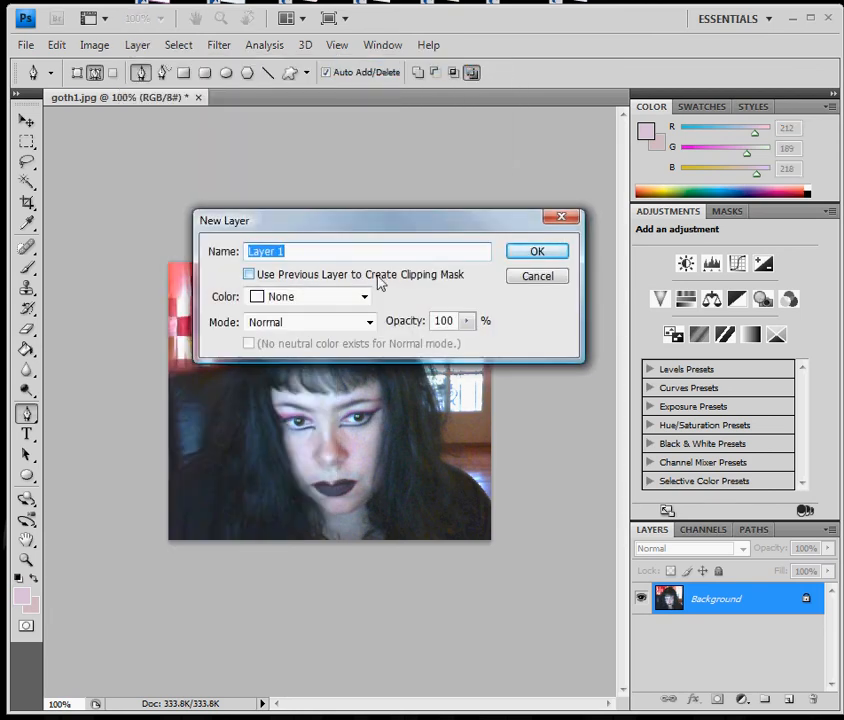
{"action": "type", "text": "face shape"}
{"action": "left_click", "coordinate": [531, 254]}
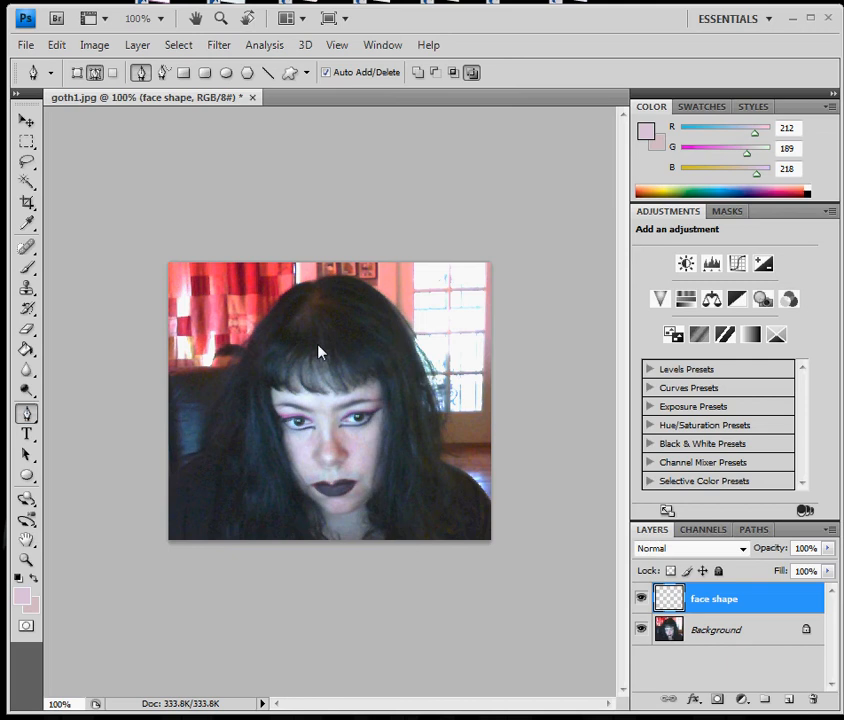
- Trace a closed Pen path around the face, from the forehead hair around the chin and back, with the face shape layer active
{"action": "left_click", "coordinate": [287, 327]}
{"action": "left_click", "coordinate": [277, 353]}
{"action": "left_click", "coordinate": [270, 409]}
{"action": "left_click", "coordinate": [286, 465]}
{"action": "left_click", "coordinate": [295, 496]}
{"action": "left_click", "coordinate": [357, 506]}
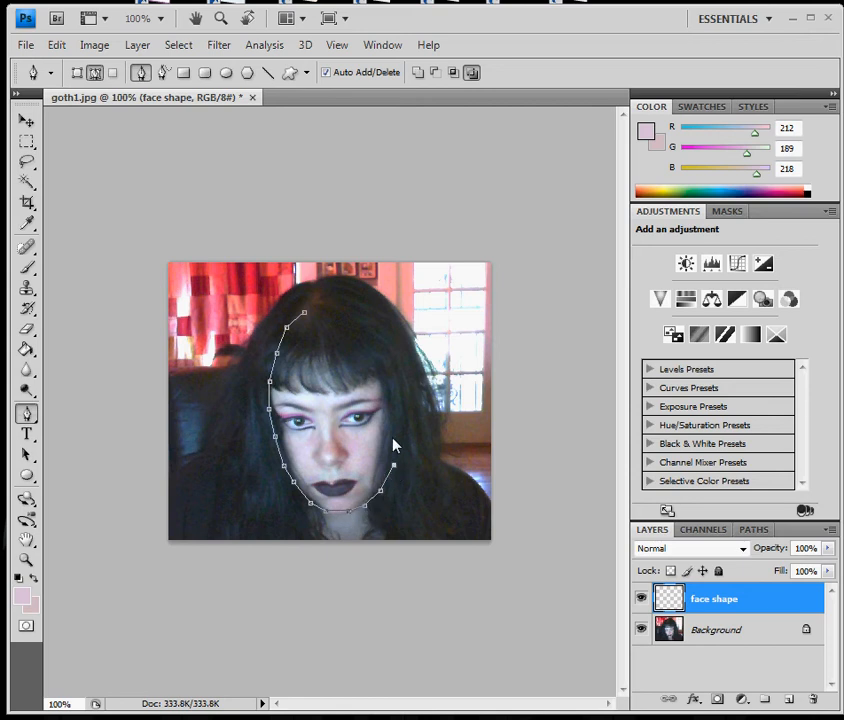
{"action": "left_click", "coordinate": [399, 404]}
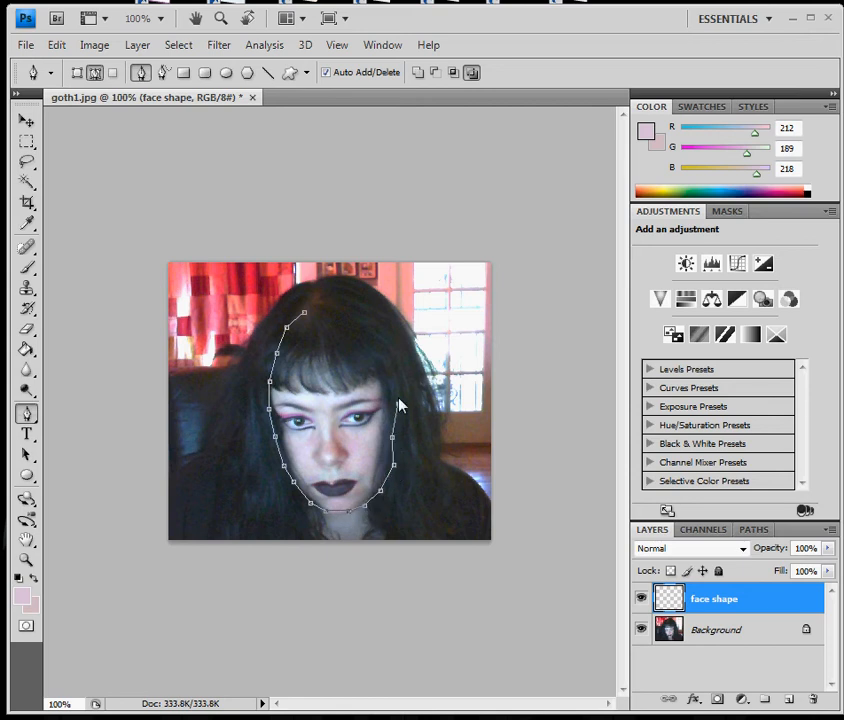
{"action": "left_click", "coordinate": [370, 334]}
{"action": "left_click", "coordinate": [305, 316]}
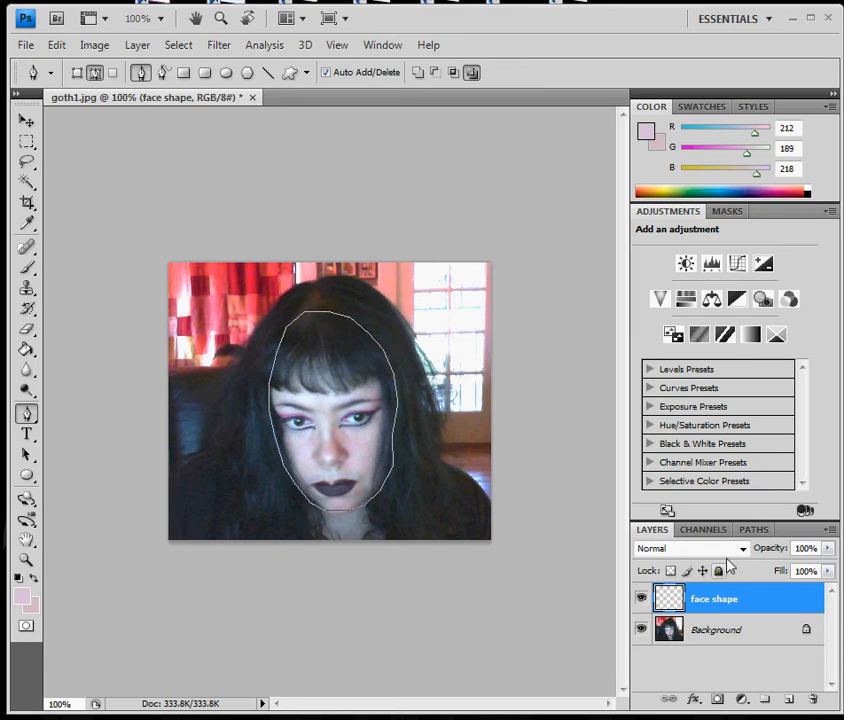
- Fill the face path with the sampled skin colour on the face shape layer, and delete the work path
{"action": "left_click", "coordinate": [750, 530]}
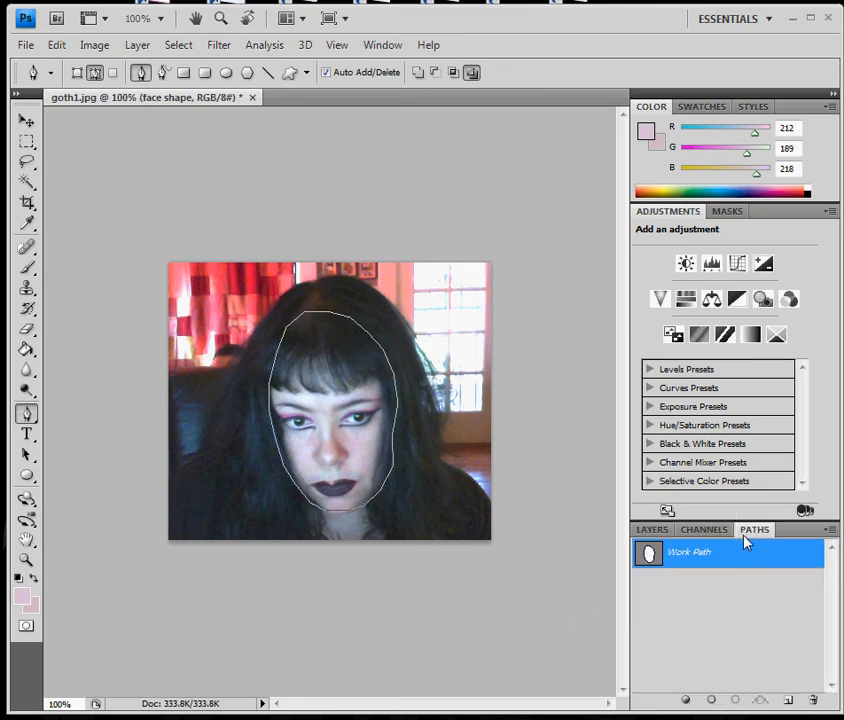
{"action": "left_click", "coordinate": [687, 701]}
{"action": "right_click", "coordinate": [697, 567]}
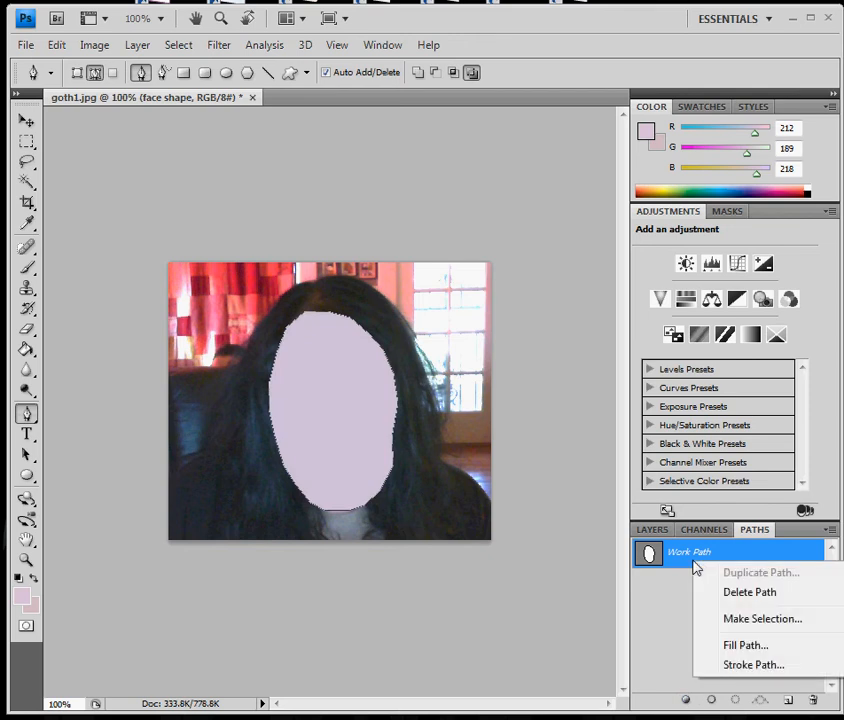
{"action": "left_click", "coordinate": [733, 595]}
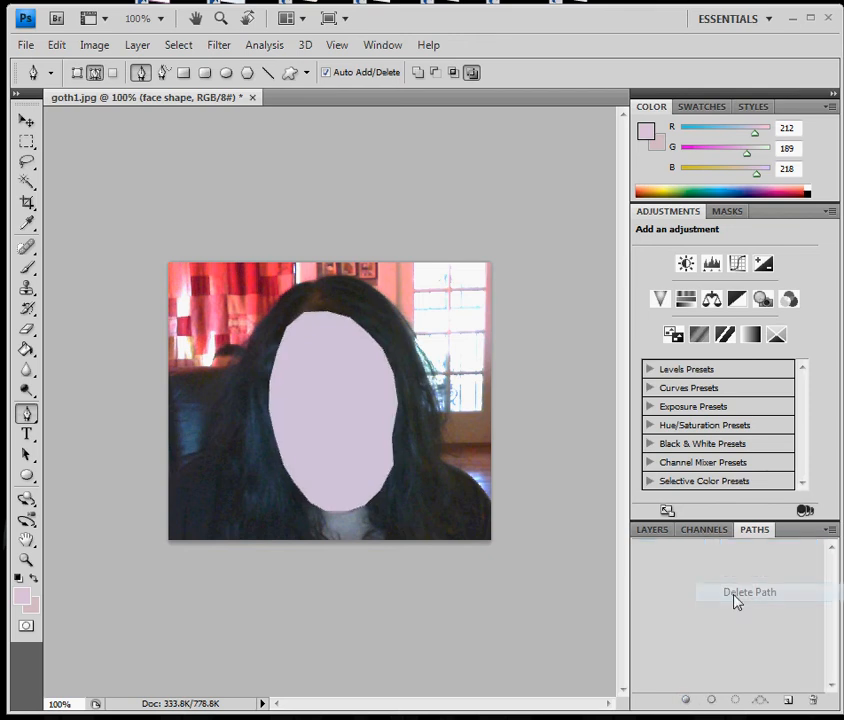
- Lower the face shape layer's opacity to 45%
{"action": "left_click", "coordinate": [660, 531]}
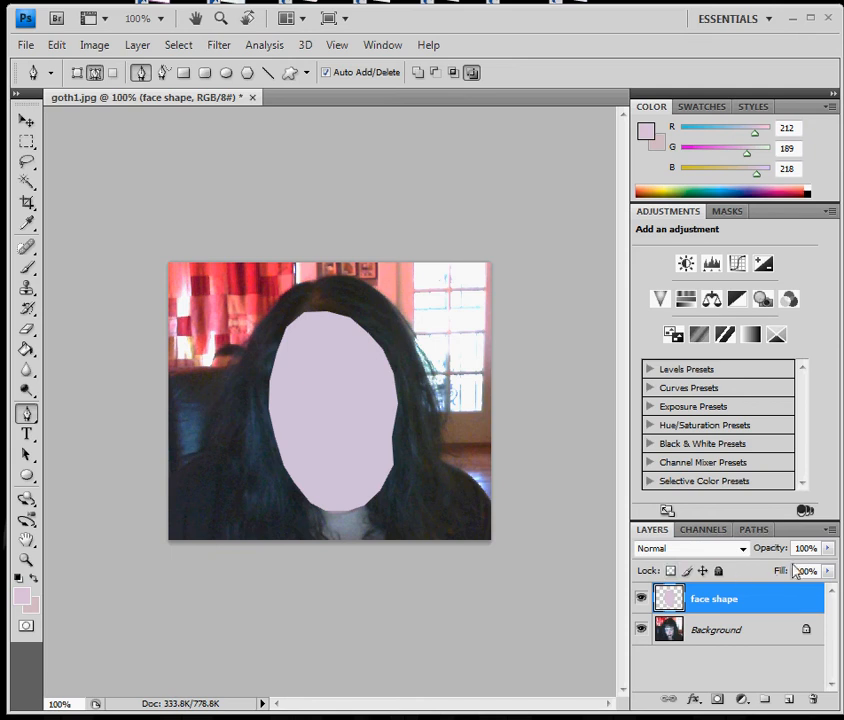
{"action": "left_click", "coordinate": [828, 548]}
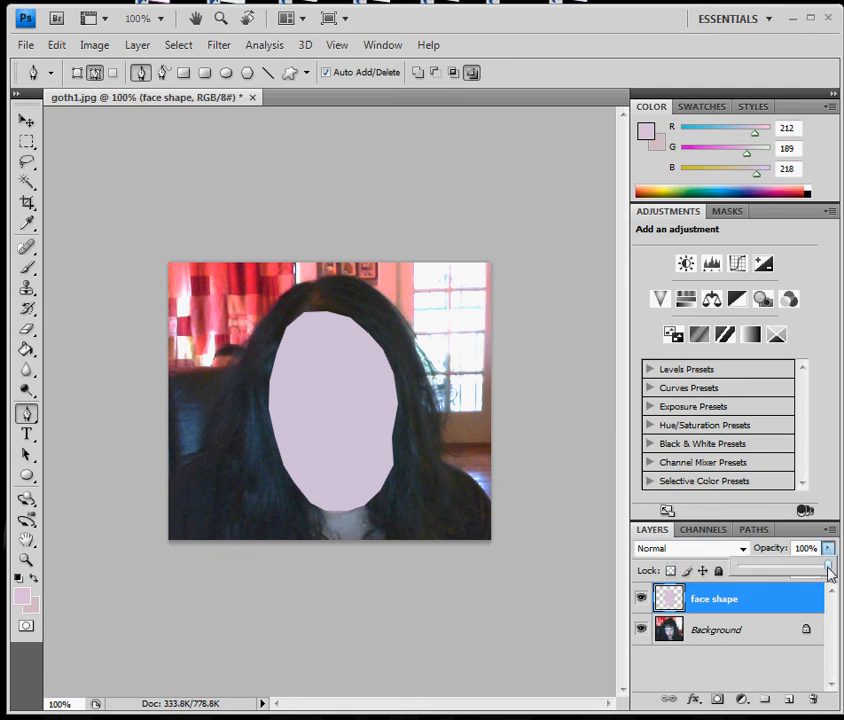
{"action": "left_click_drag", "start_coordinate": [828, 569], "coordinate": [781, 572]}
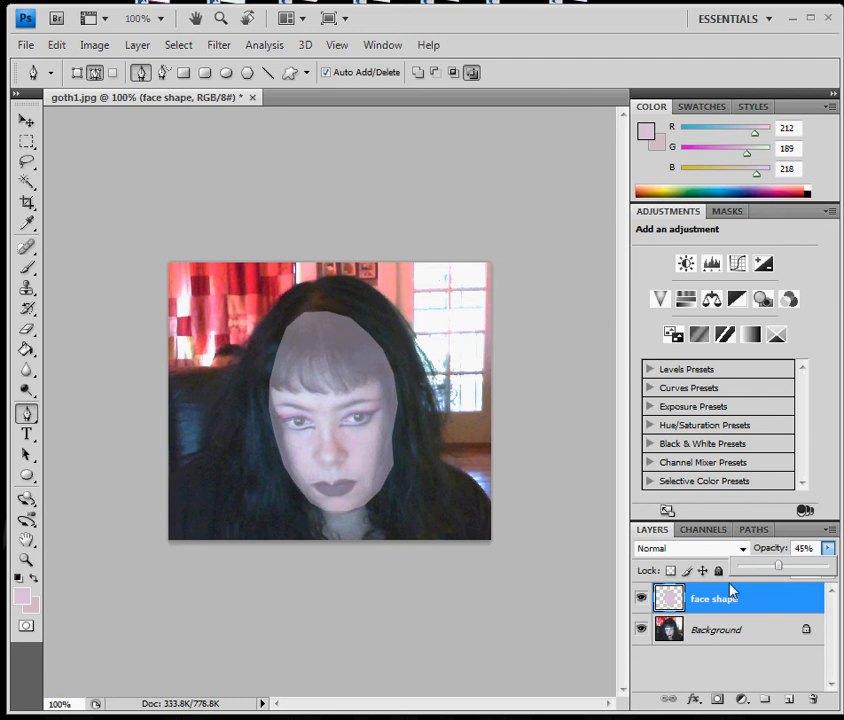
- Create a new layer named "hair shape" above the face shape layer
{"action": "key", "text": "ctrl+plus"}
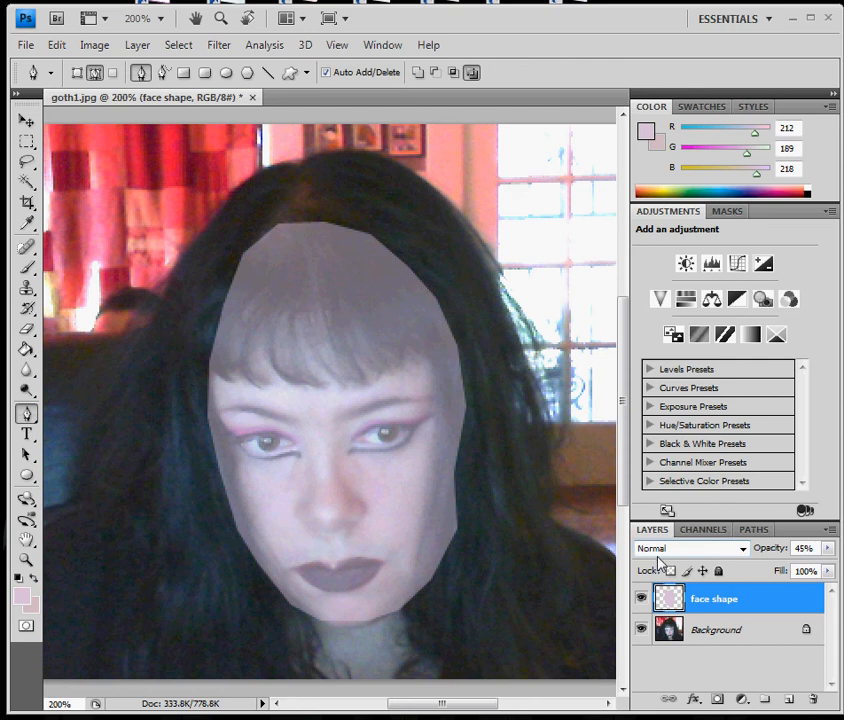
{"action": "left_click", "coordinate": [136, 47]}
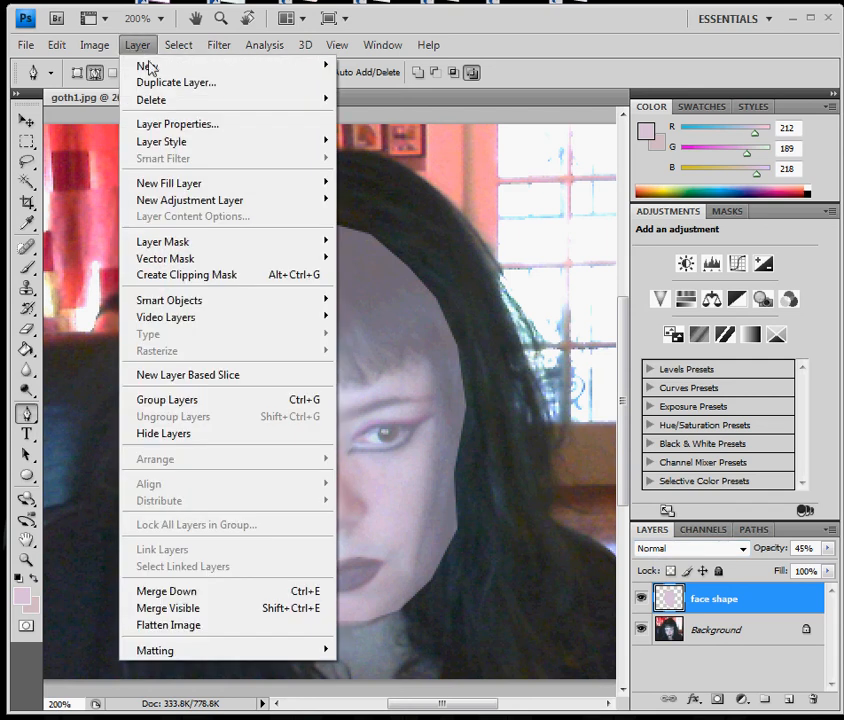
{"action": "mouse_move", "coordinate": [250, 68]}
{"action": "left_click", "coordinate": [381, 70]}
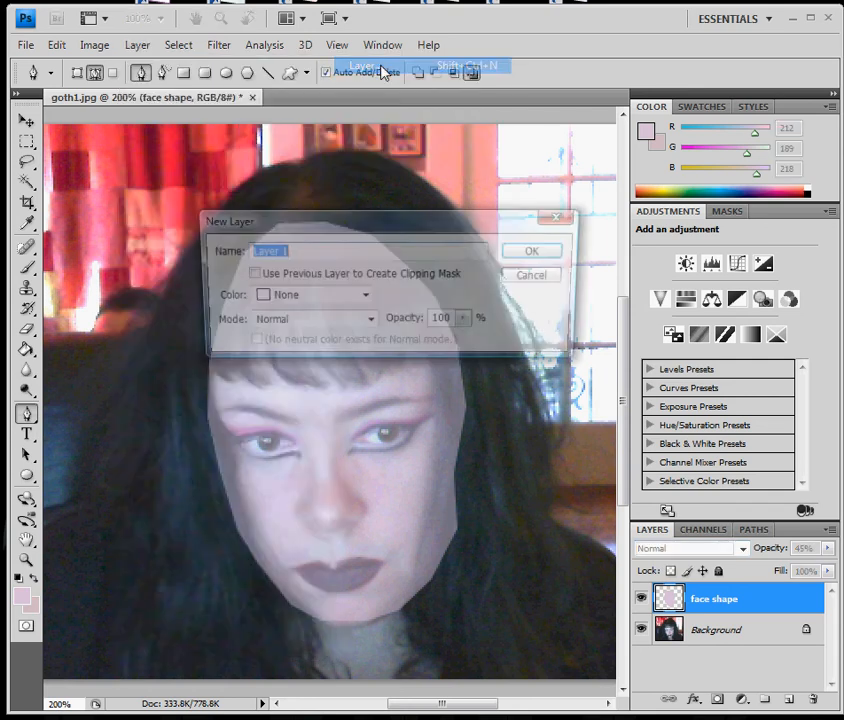
{"action": "type", "text": "hair"}
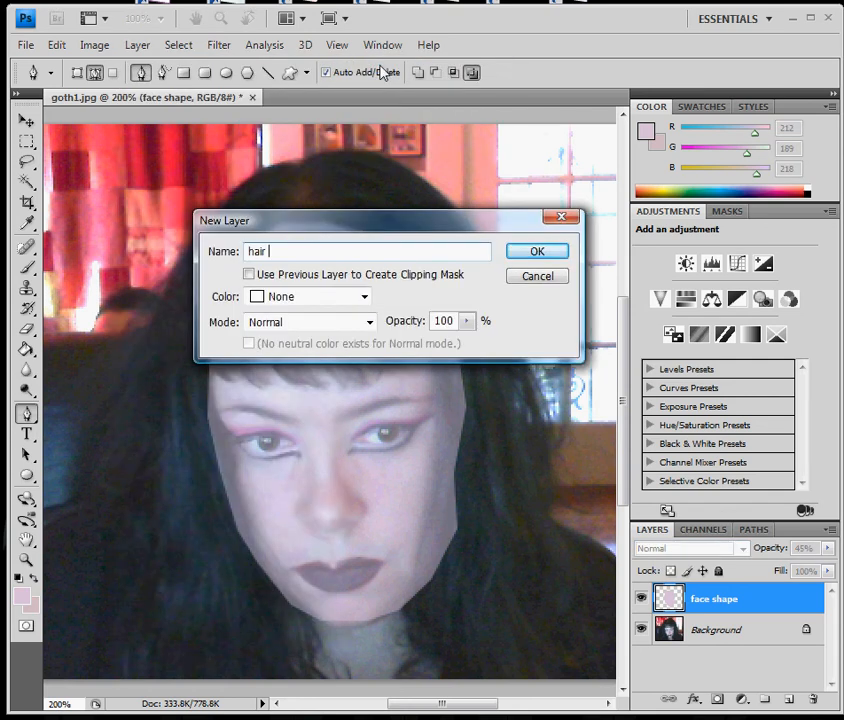
{"action": "type", "text": " shape"}
{"action": "left_click", "coordinate": [549, 255]}
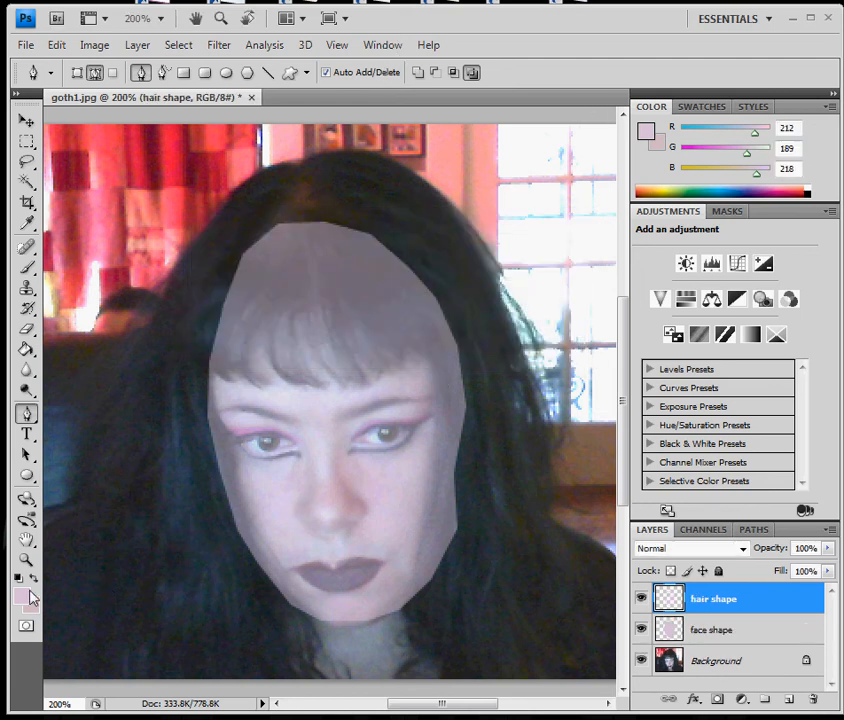
- Set the foreground colour to black (RGB 0, 0, 0)
{"action": "left_click", "coordinate": [24, 597]}
{"action": "left_click_drag", "start_coordinate": [189, 253], "coordinate": [98, 533]}
{"action": "left_click", "coordinate": [527, 193]}
- With the Pen tool, trace the hair's outer edge on the hair shape layer from the crown down the image's left side
{"action": "key", "text": "p"}
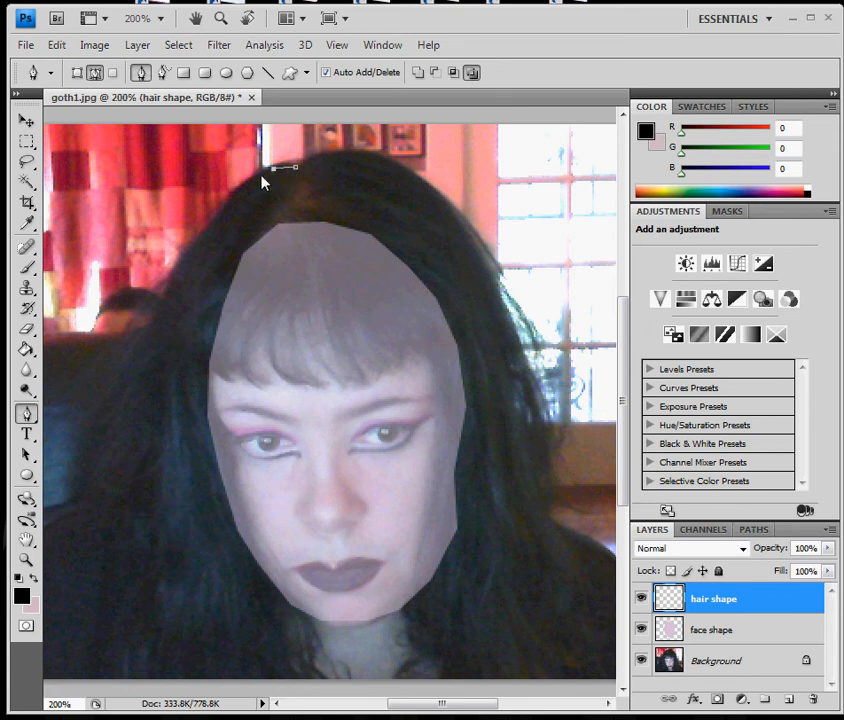
{"action": "left_click", "coordinate": [195, 241]}
{"action": "left_click", "coordinate": [170, 282]}
{"action": "left_click", "coordinate": [152, 319]}
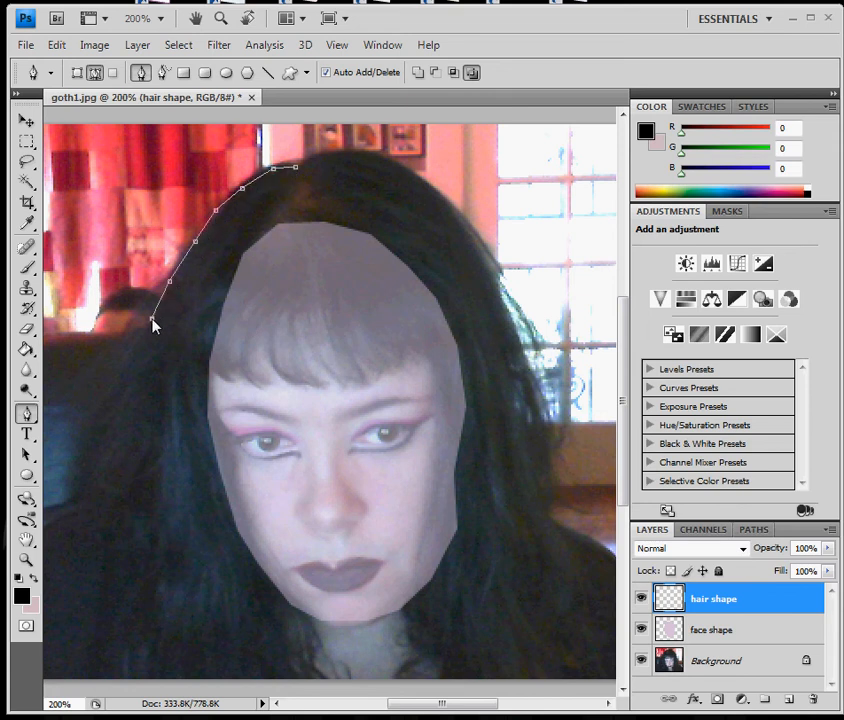
{"action": "left_click", "coordinate": [133, 388]}
{"action": "left_click", "coordinate": [130, 422]}
{"action": "left_click", "coordinate": [128, 461]}
{"action": "left_click", "coordinate": [142, 505]}
{"action": "left_click", "coordinate": [127, 606]}
{"action": "left_click", "coordinate": [113, 645]}
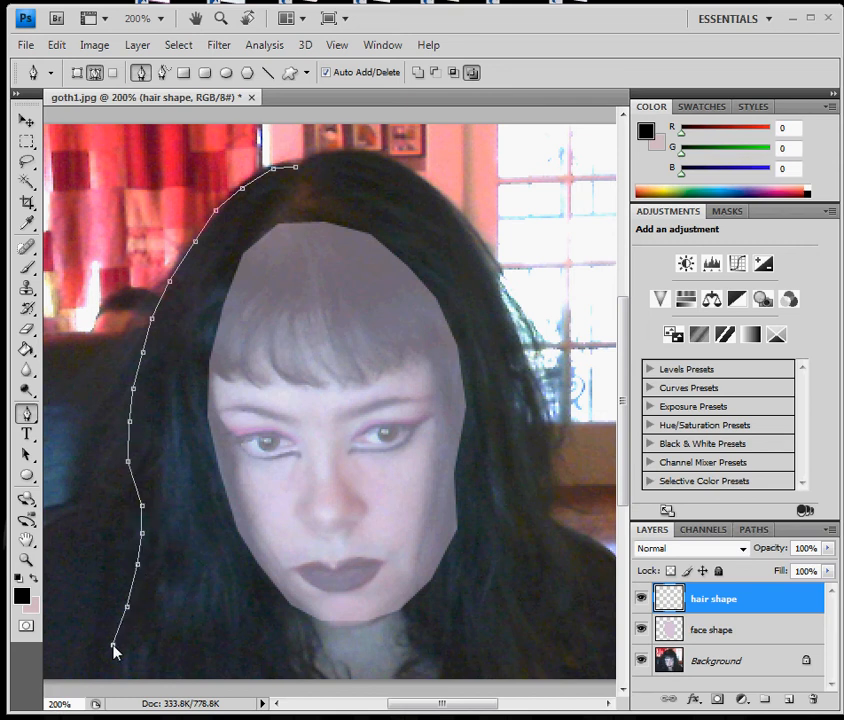
- Continue the path around the lower end of the left hair section and up along the face edge to the fringe
{"action": "left_click", "coordinate": [119, 665]}
{"action": "left_click", "coordinate": [157, 678]}
{"action": "left_click", "coordinate": [235, 678]}
{"action": "left_click", "coordinate": [268, 677]}
{"action": "left_click", "coordinate": [296, 621]}
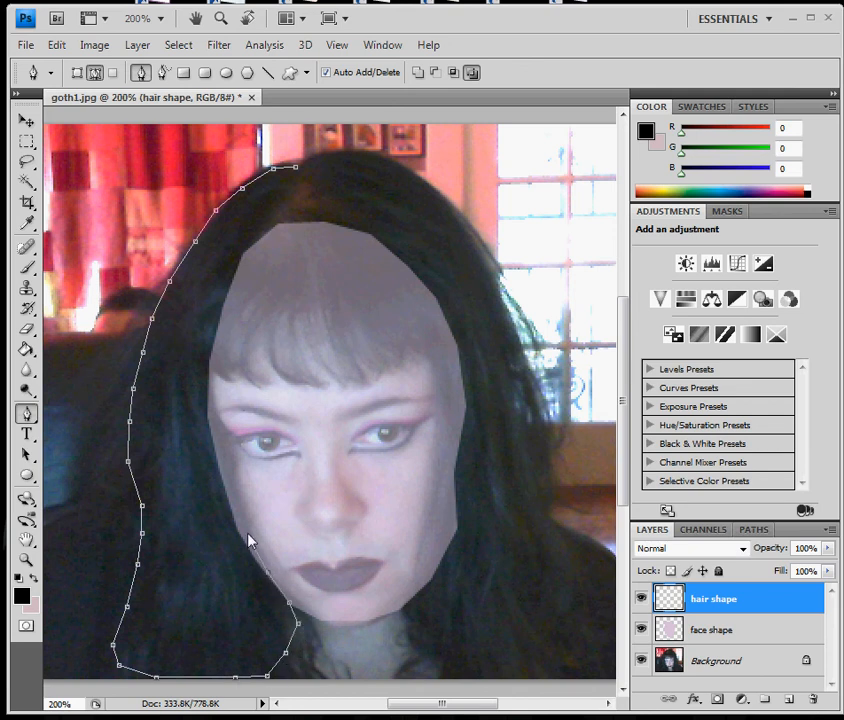
{"action": "left_click", "coordinate": [224, 471]}
{"action": "left_click", "coordinate": [211, 433]}
{"action": "left_click", "coordinate": [208, 401]}
{"action": "left_click", "coordinate": [207, 379]}
- Trace the fringe across the forehead as a row of jagged, pointed strands
{"action": "left_click", "coordinate": [240, 358]}
{"action": "left_click", "coordinate": [290, 385]}
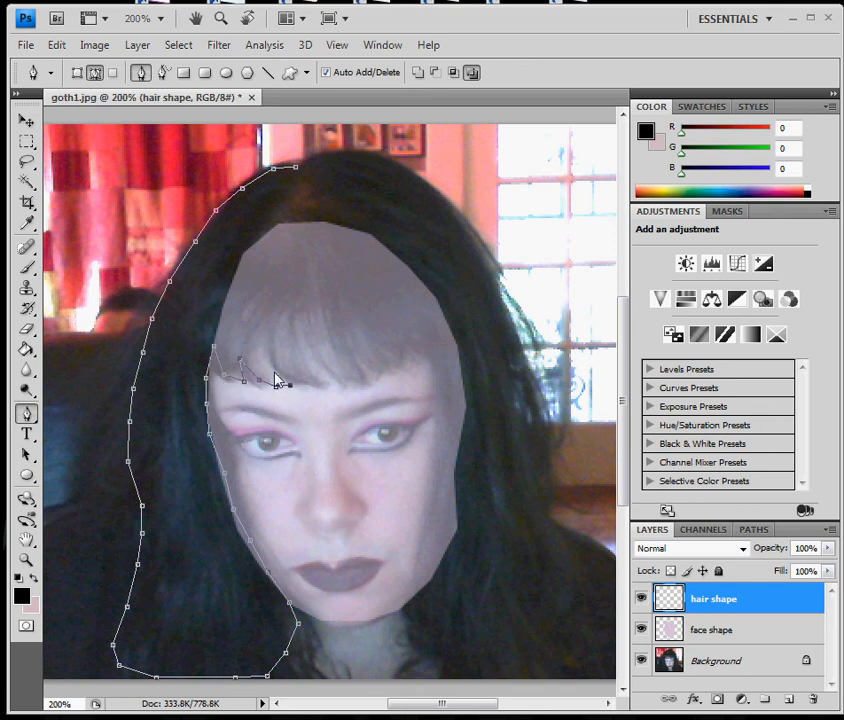
{"action": "left_click", "coordinate": [278, 346]}
{"action": "left_click", "coordinate": [285, 360]}
{"action": "left_click", "coordinate": [298, 376]}
{"action": "left_click", "coordinate": [316, 384]}
{"action": "left_click", "coordinate": [330, 387]}
{"action": "left_click", "coordinate": [323, 347]}
{"action": "left_click", "coordinate": [339, 372]}
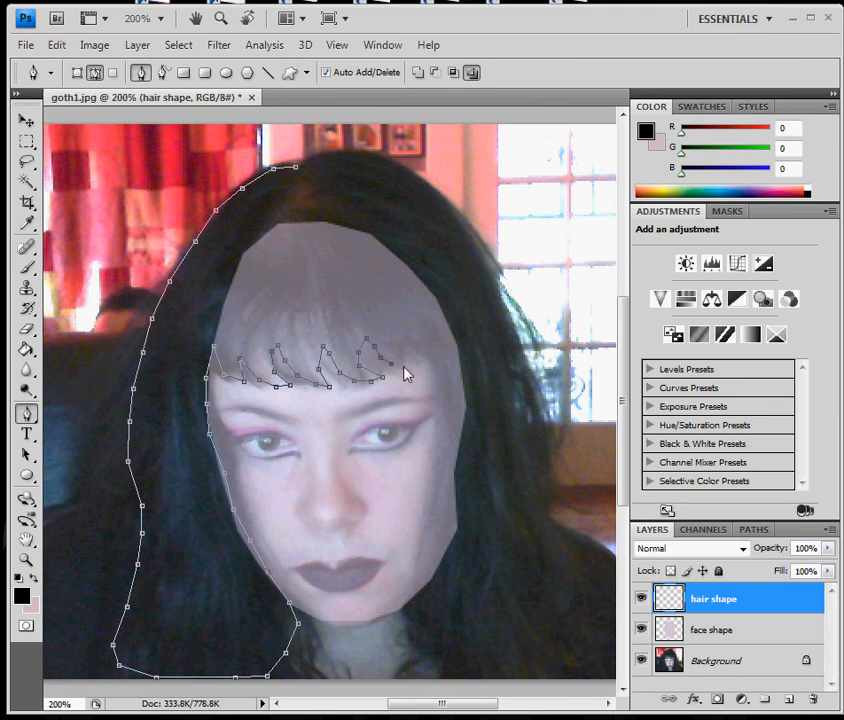
{"action": "left_click", "coordinate": [399, 330]}
- Continue the path down the right side of the face and around the lower end of the right hair section
{"action": "left_click", "coordinate": [433, 620]}
{"action": "left_click", "coordinate": [443, 641]}
{"action": "left_click", "coordinate": [465, 671]}
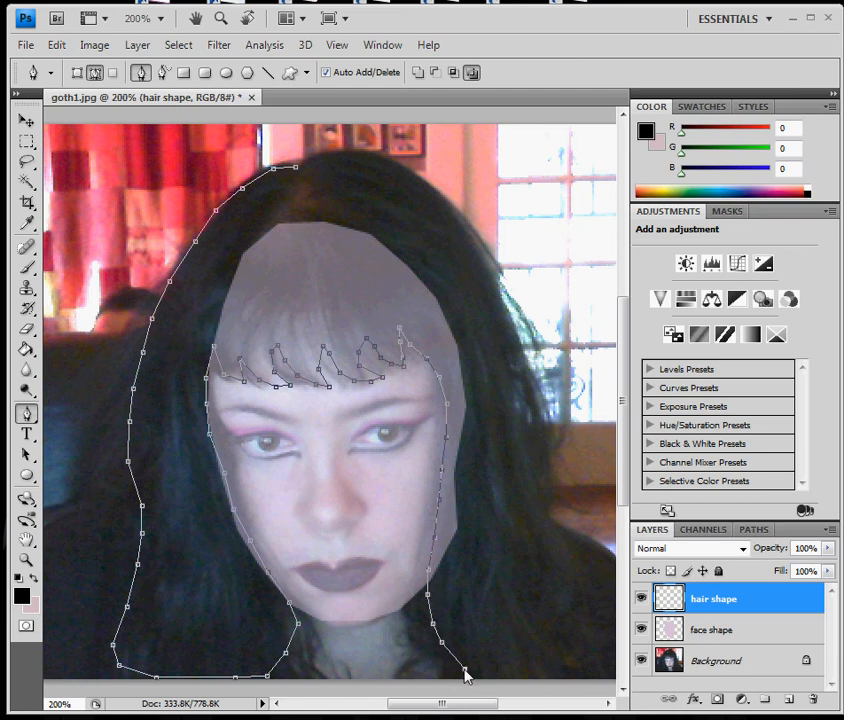
{"action": "left_click", "coordinate": [498, 672]}
{"action": "left_click", "coordinate": [533, 666]}
{"action": "left_click", "coordinate": [546, 645]}
- Trace the hair's right outer edge up to the crown and close the path at its starting point
{"action": "left_click", "coordinate": [563, 609]}
{"action": "left_click", "coordinate": [564, 572]}
{"action": "left_click", "coordinate": [553, 538]}
{"action": "left_click", "coordinate": [548, 507]}
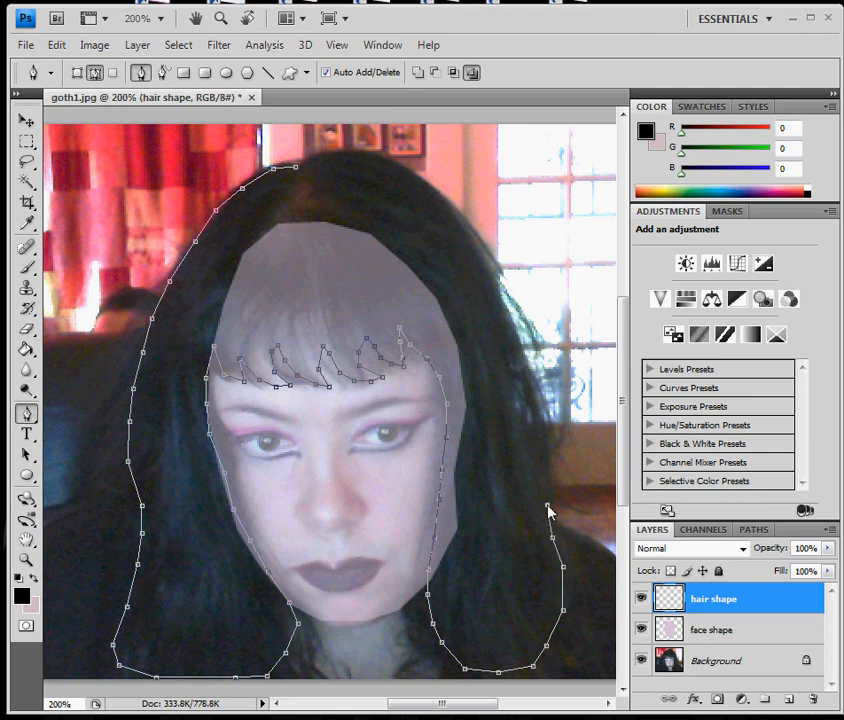
{"action": "left_click", "coordinate": [546, 437]}
{"action": "left_click", "coordinate": [537, 385]}
{"action": "left_click", "coordinate": [525, 334]}
{"action": "left_click", "coordinate": [515, 302]}
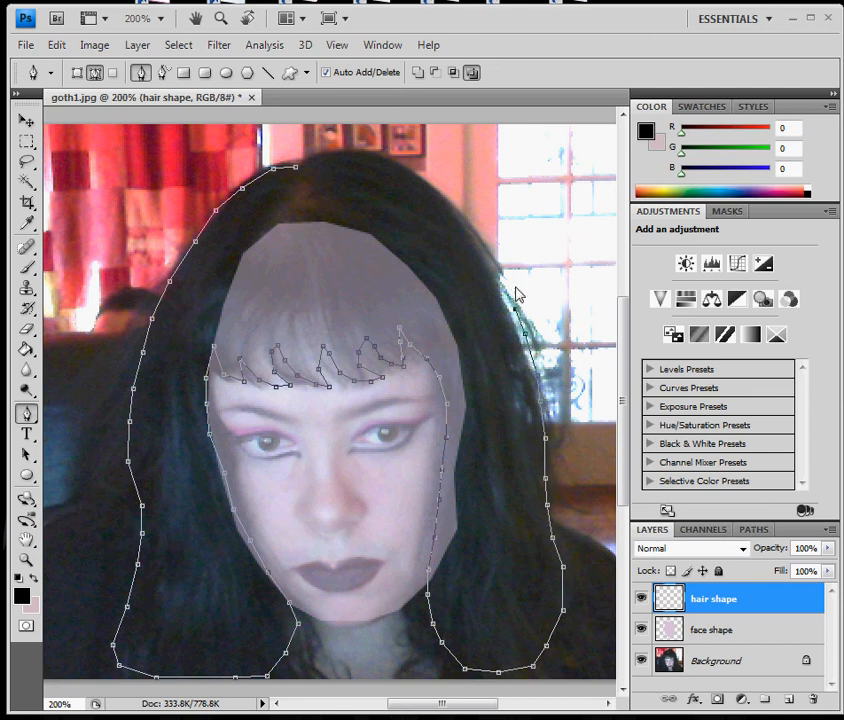
{"action": "left_click", "coordinate": [502, 274]}
{"action": "left_click", "coordinate": [444, 197]}
{"action": "left_click", "coordinate": [414, 178]}
{"action": "left_click", "coordinate": [297, 171]}
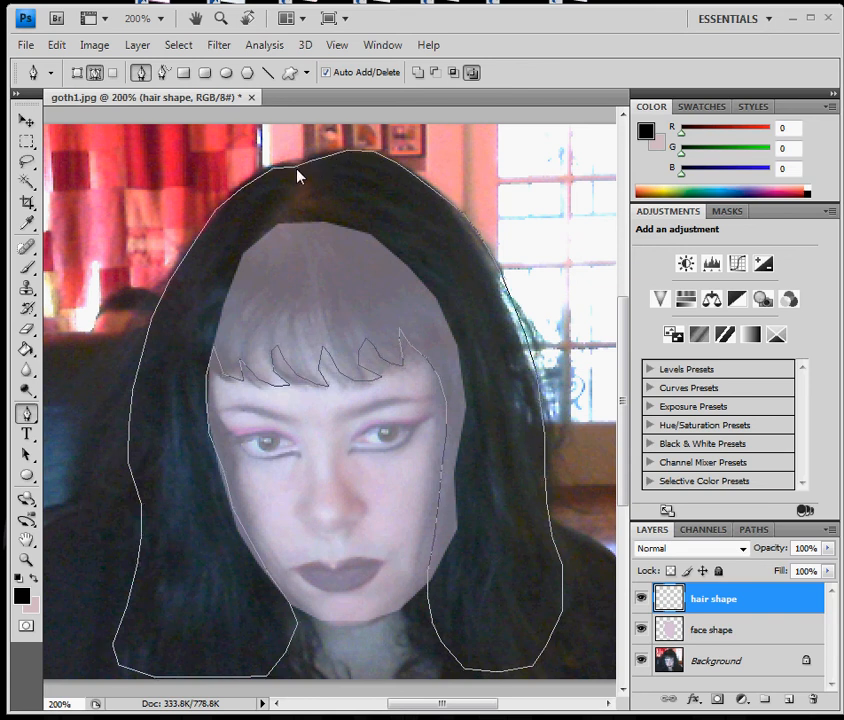
- Fill the hair path with black on the hair shape layer, and delete the work path
{"action": "left_click", "coordinate": [755, 530]}
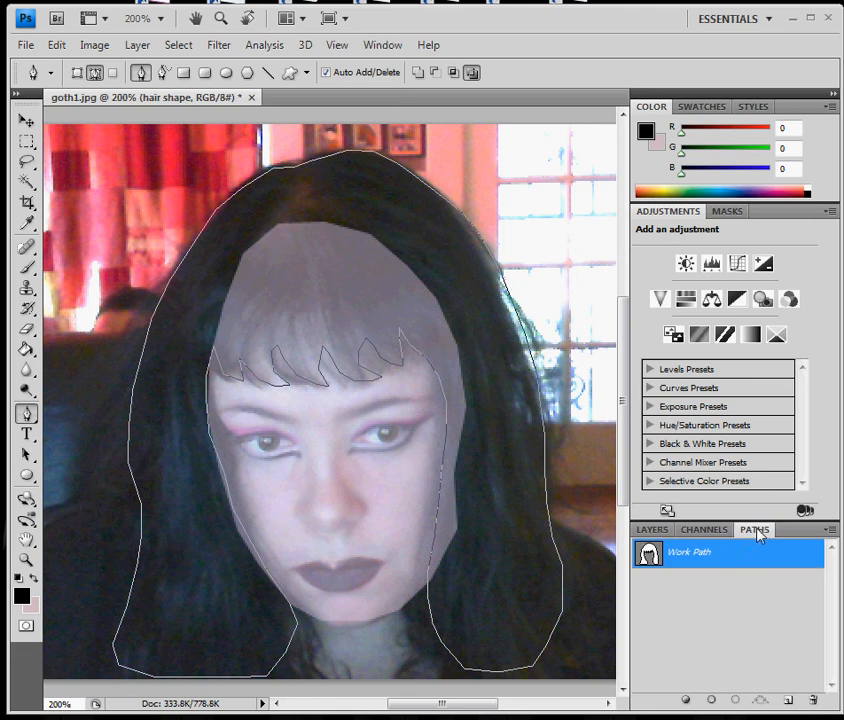
{"action": "left_click", "coordinate": [686, 700]}
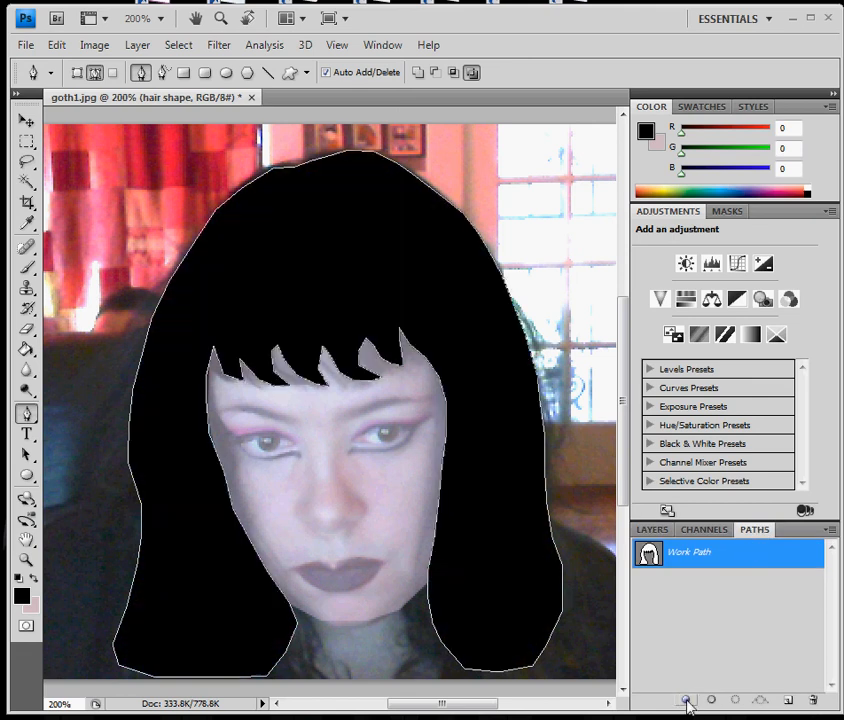
{"action": "right_click", "coordinate": [700, 553]}
{"action": "left_click", "coordinate": [737, 579]}
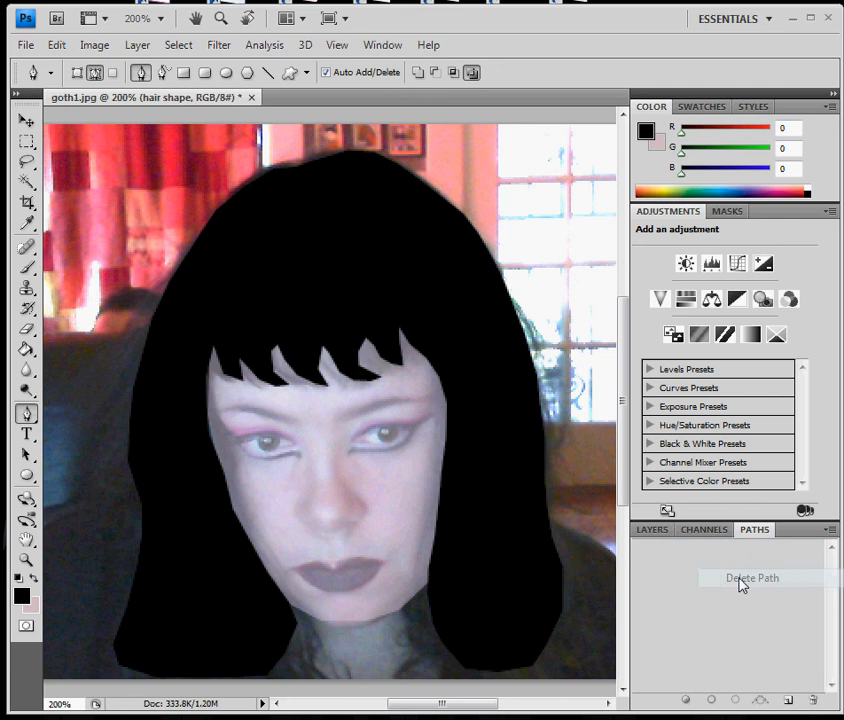
{"action": "left_click", "coordinate": [656, 531]}
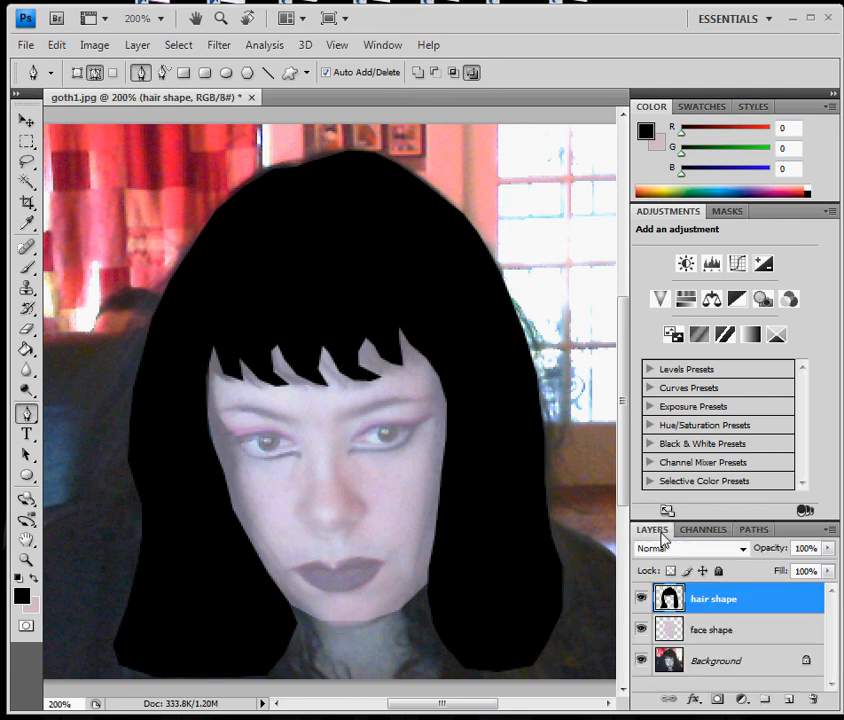
- Raise the face shape layer's opacity to 100%
{"action": "left_click", "coordinate": [738, 634]}
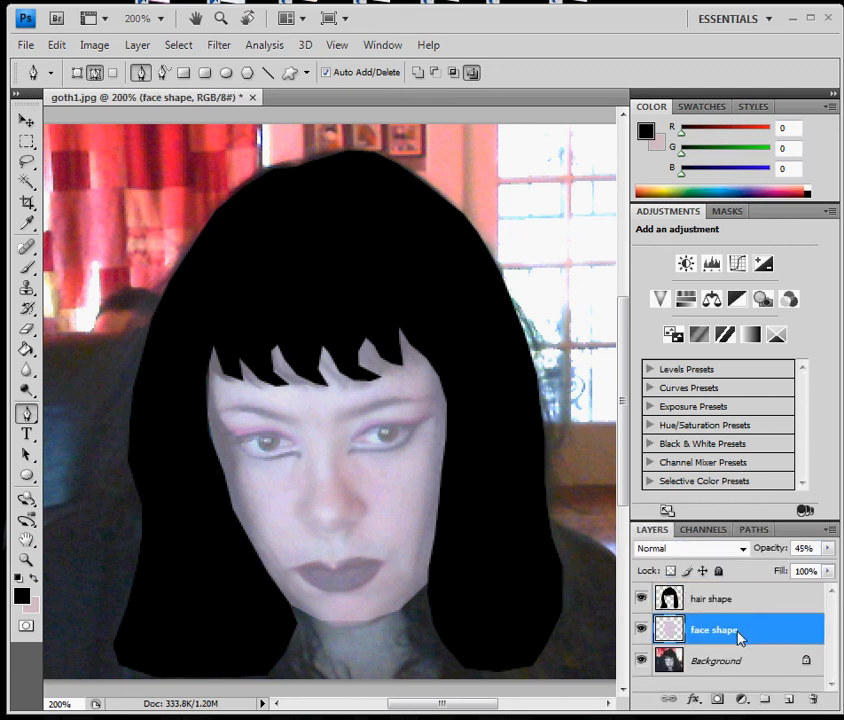
{"action": "left_click", "coordinate": [828, 548]}
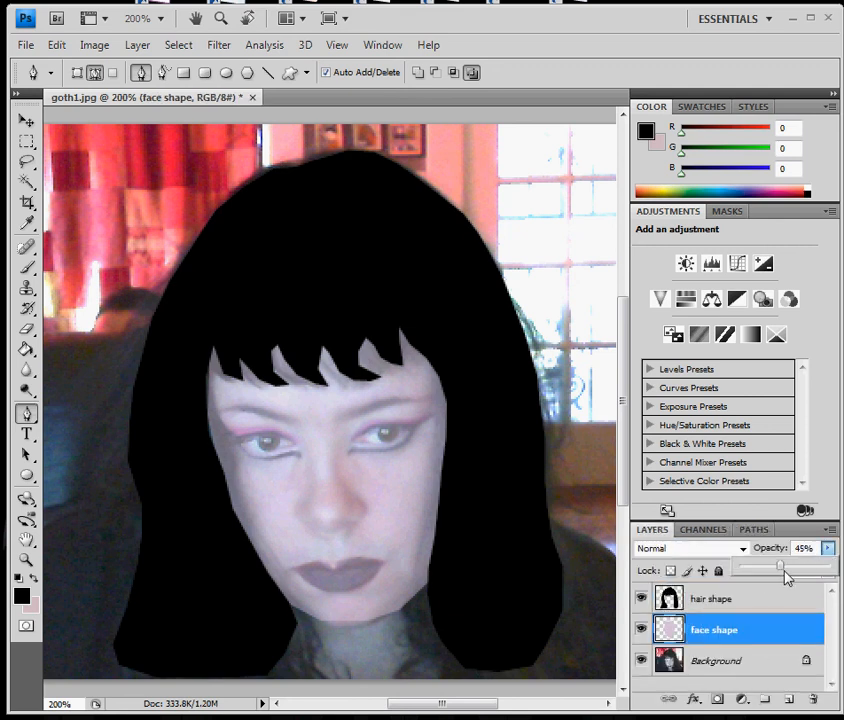
{"action": "left_click_drag", "start_coordinate": [783, 573], "coordinate": [830, 567]}
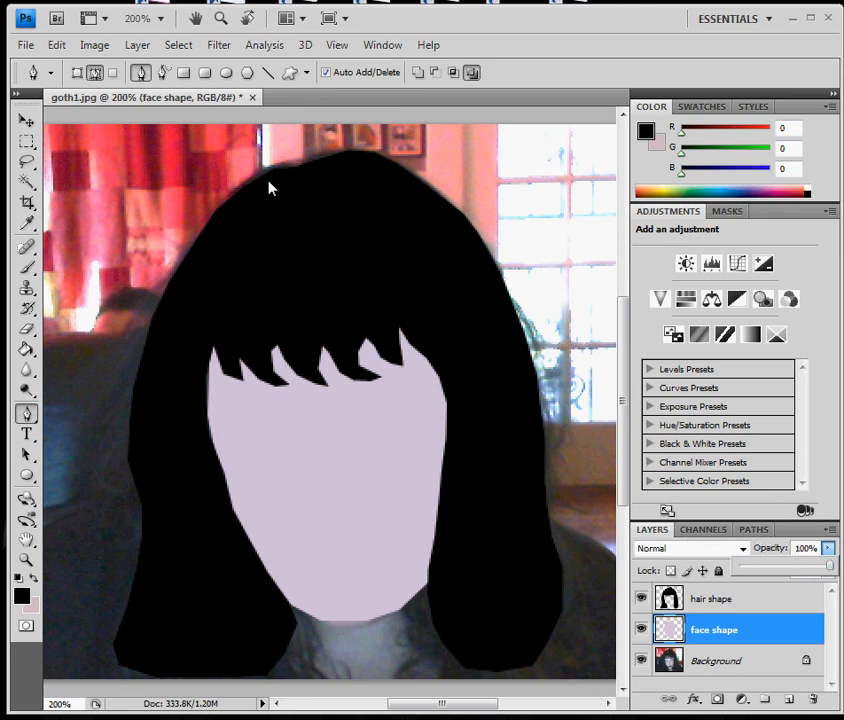
- Create a new layer named "hair detail" above the hair shape layer
{"action": "left_click", "coordinate": [724, 598]}
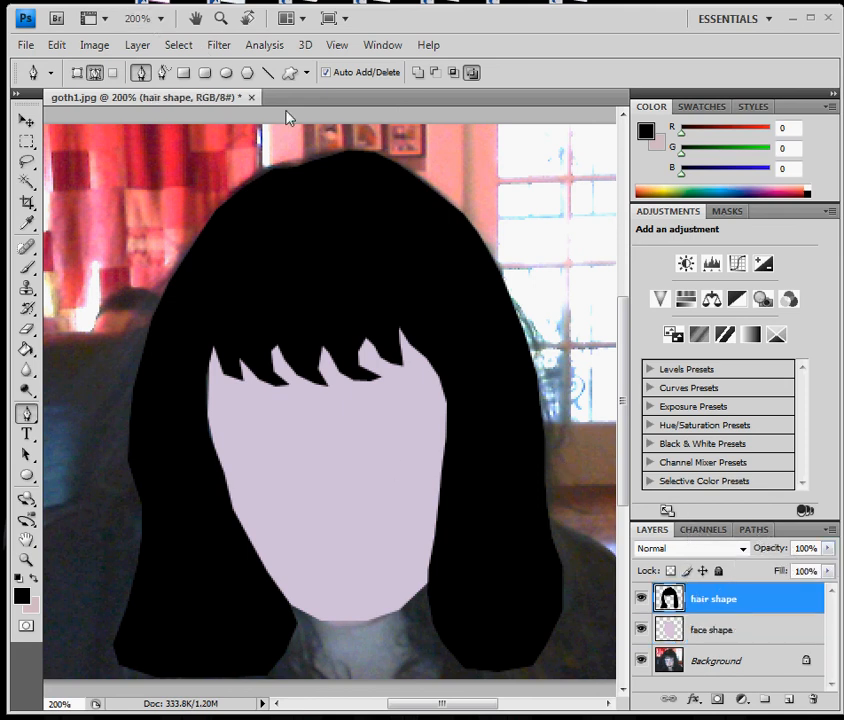
{"action": "left_click", "coordinate": [137, 45]}
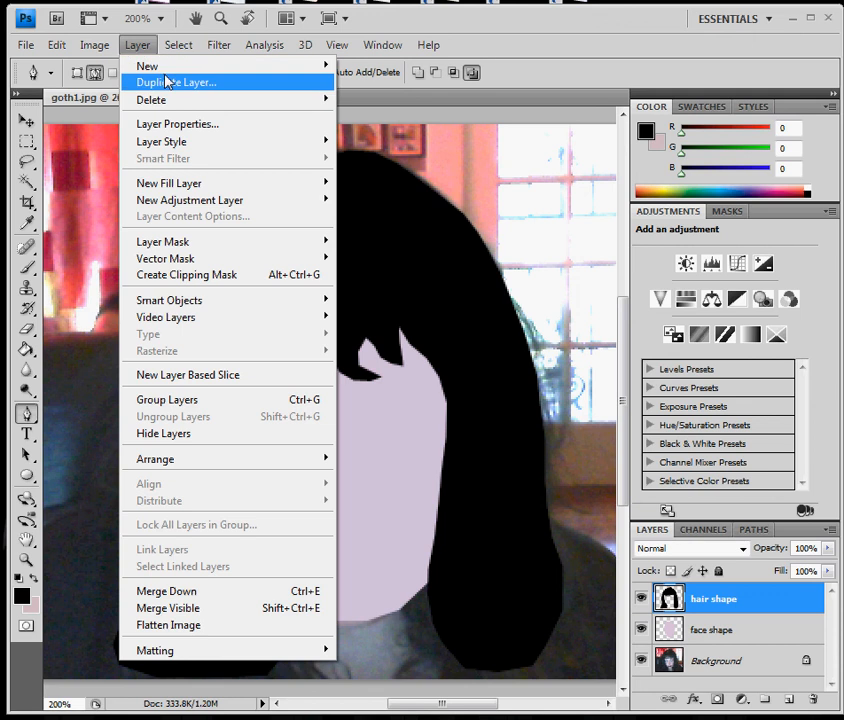
{"action": "mouse_move", "coordinate": [171, 67]}
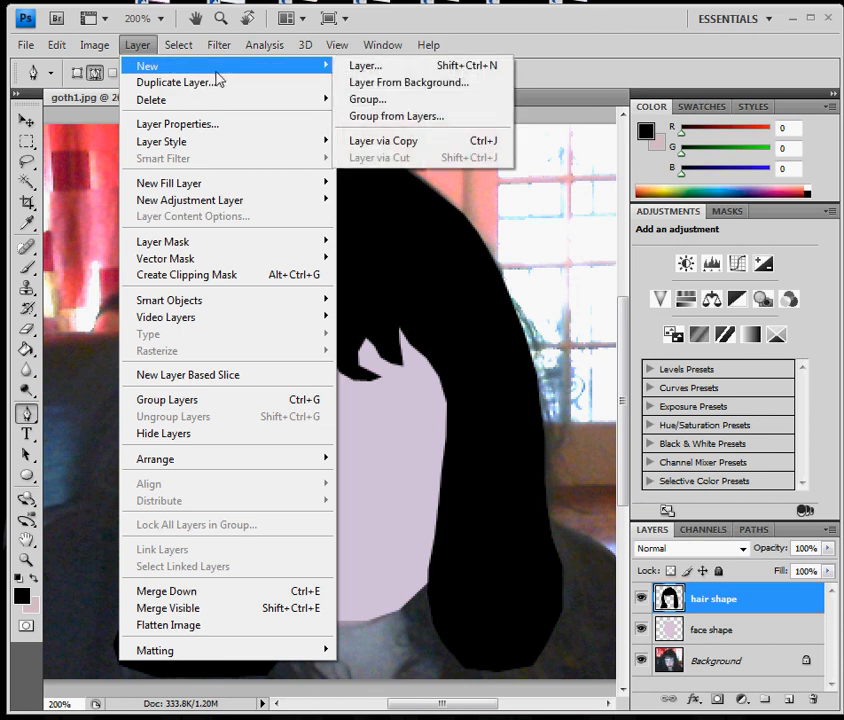
{"action": "left_click", "coordinate": [362, 66]}
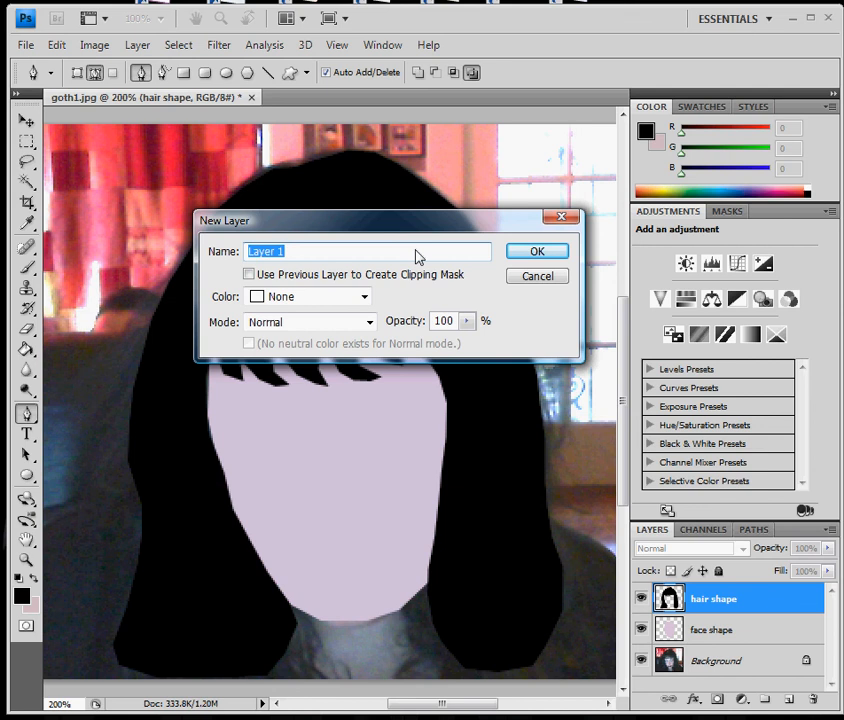
{"action": "type", "text": "hair detail"}
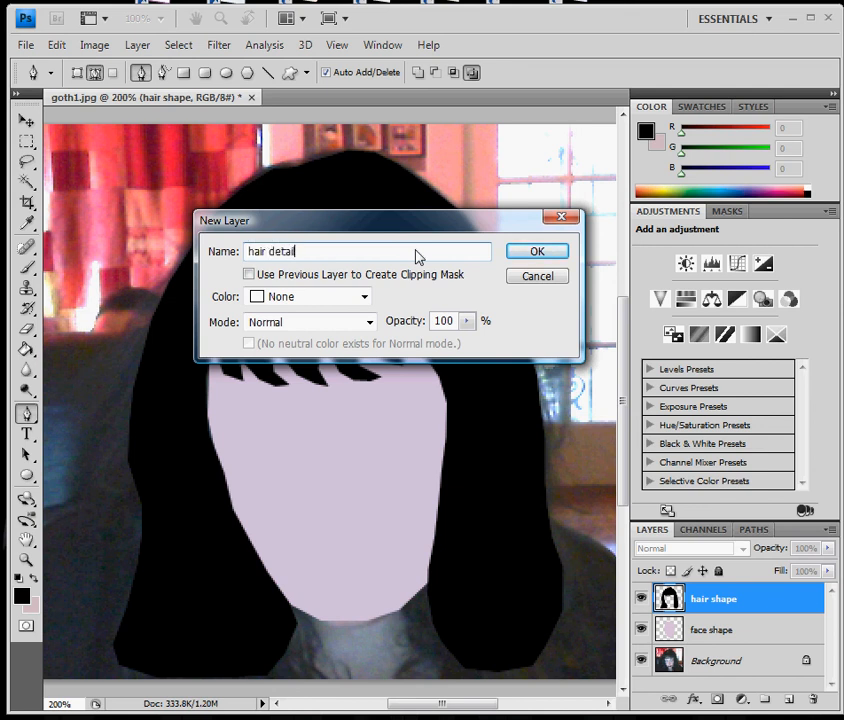
{"action": "left_click", "coordinate": [535, 256]}
- Set the foreground colour to dark grey (RGB 81, 81, 81)
{"action": "left_click", "coordinate": [21, 596]}
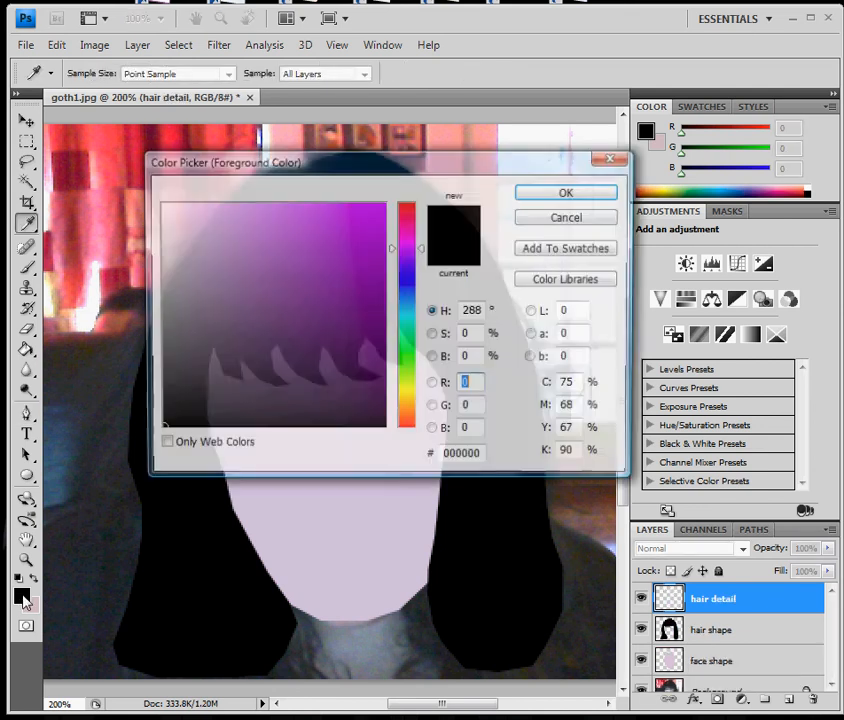
{"action": "left_click_drag", "start_coordinate": [162, 430], "coordinate": [160, 357]}
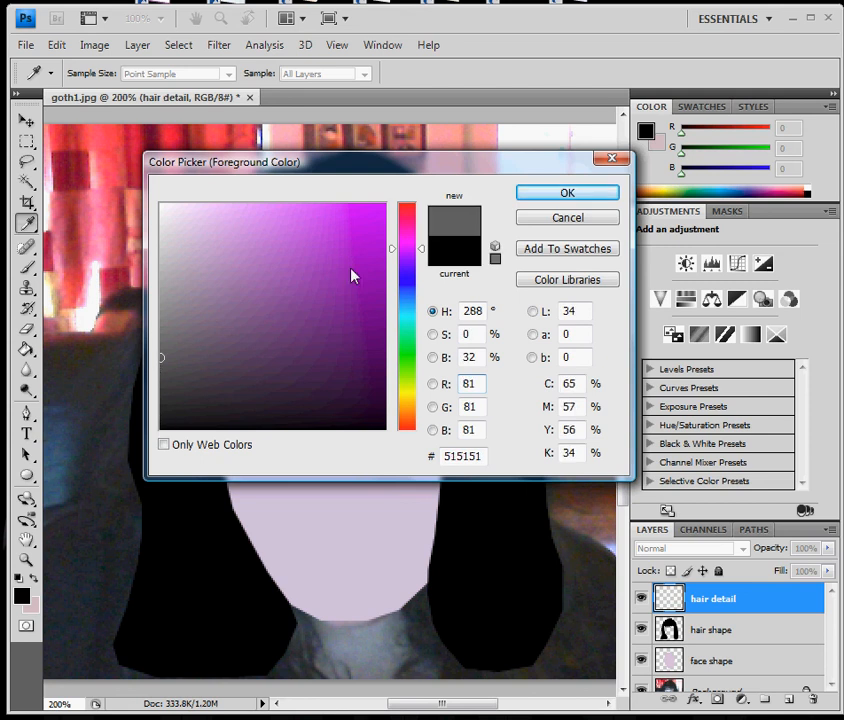
{"action": "left_click", "coordinate": [528, 195]}
{"action": "key", "text": "p"}
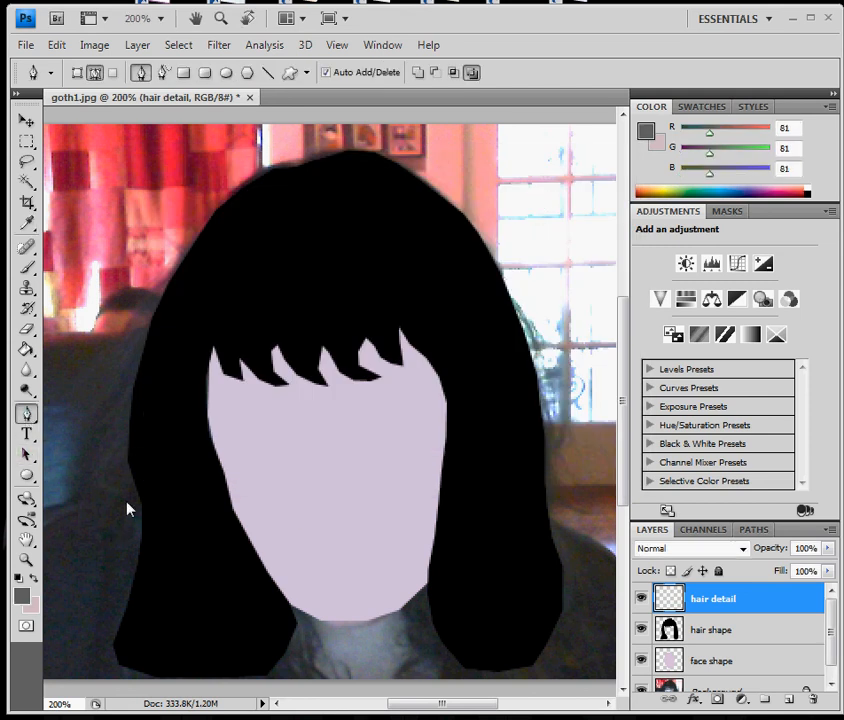
- Set the Brush tool to the soft round 5 px tip with 0% hardness
{"action": "left_click", "coordinate": [28, 268]}
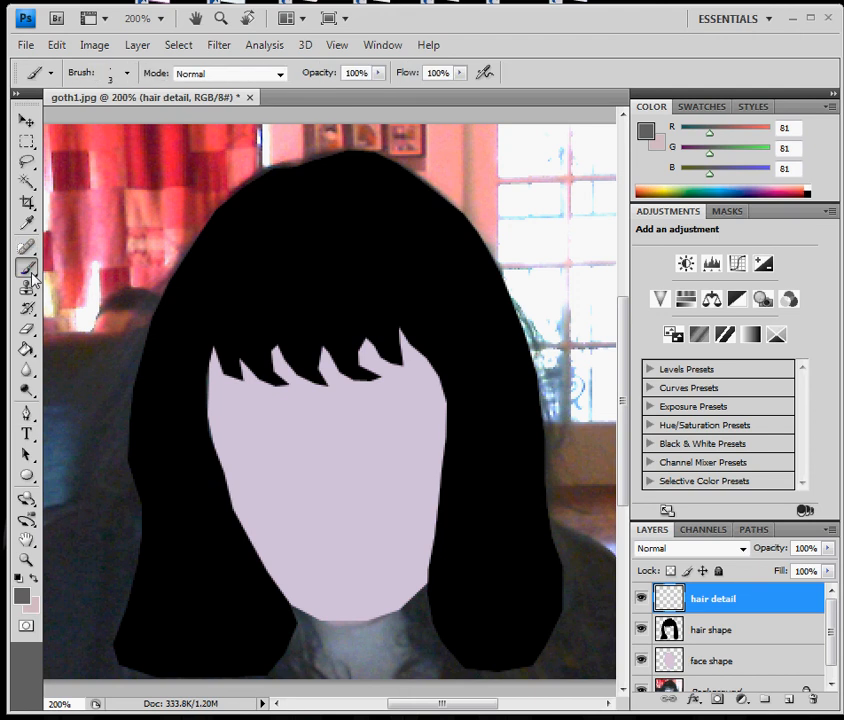
{"action": "left_click", "coordinate": [127, 74]}
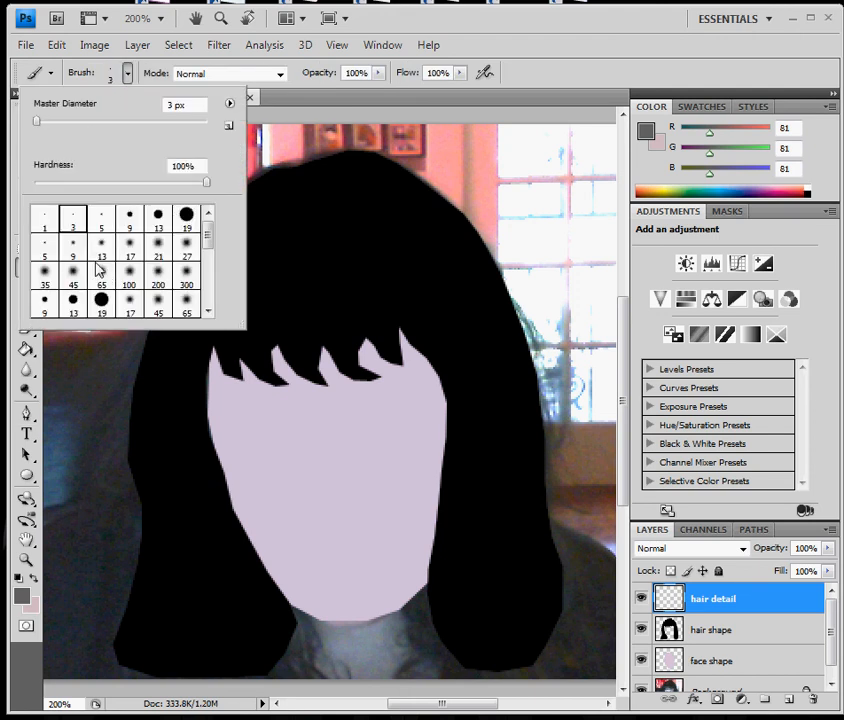
{"action": "double_click", "coordinate": [46, 250]}
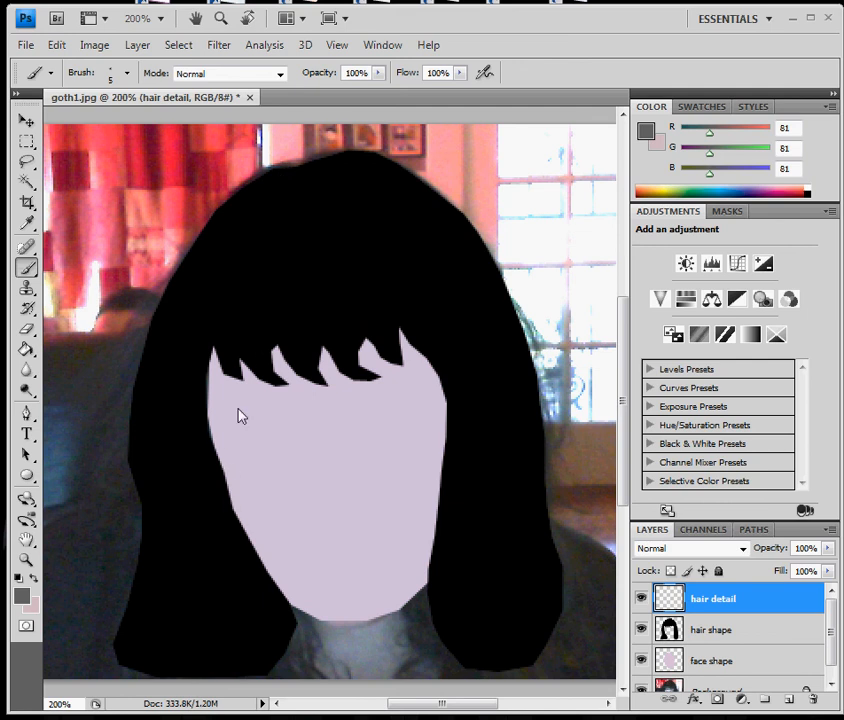
{"action": "right_click", "coordinate": [108, 524]}
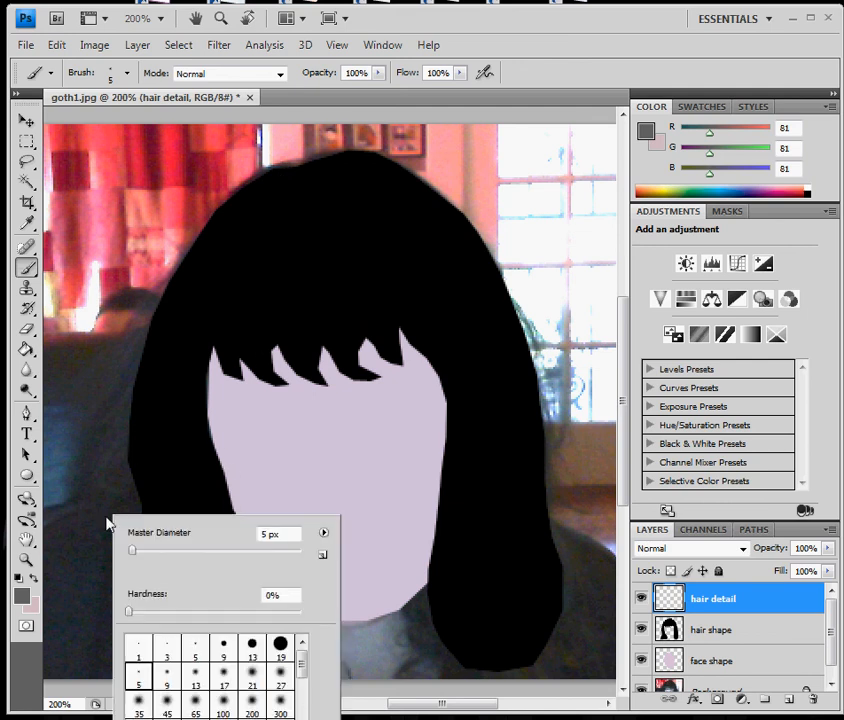
{"action": "left_click", "coordinate": [565, 44]}
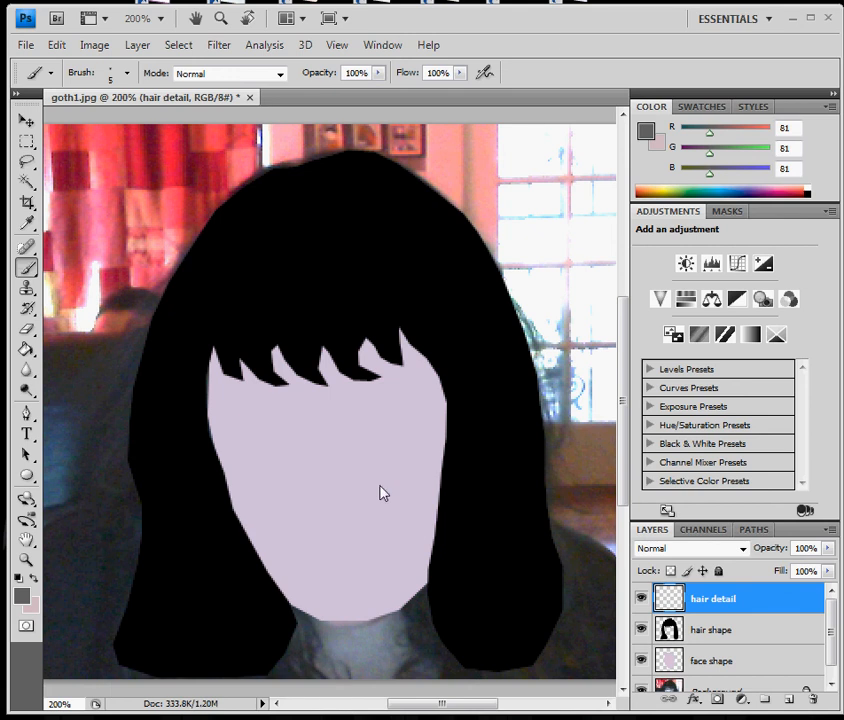
- Lower the opacity of the hair shape layer to 52% and the face shape layer to 47%, leaving the hair detail layer active for the Pen tool
{"action": "left_click", "coordinate": [30, 412]}
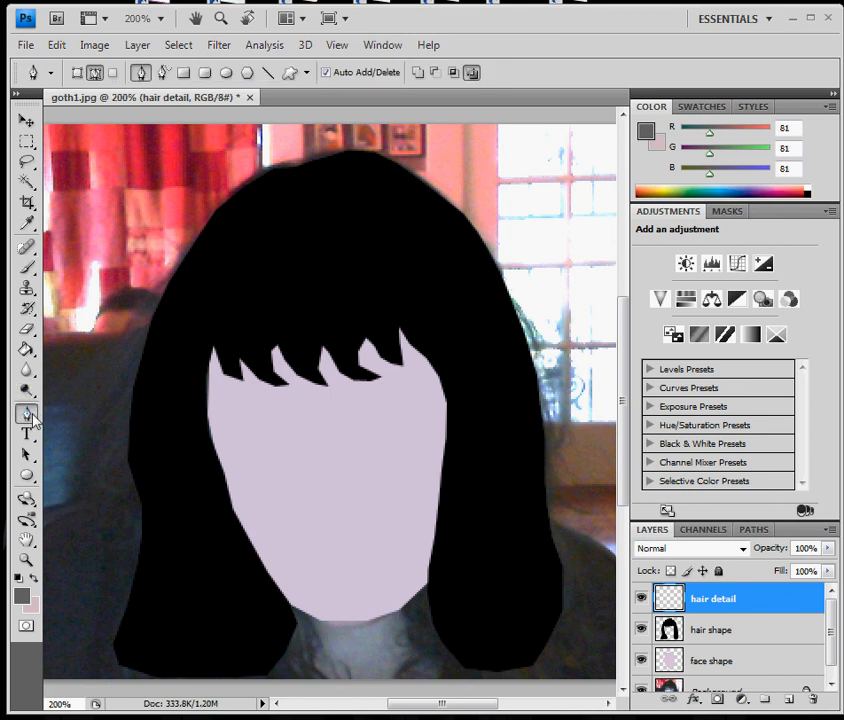
{"action": "left_click", "coordinate": [752, 633]}
{"action": "left_click_drag", "start_coordinate": [827, 548], "coordinate": [787, 567]}
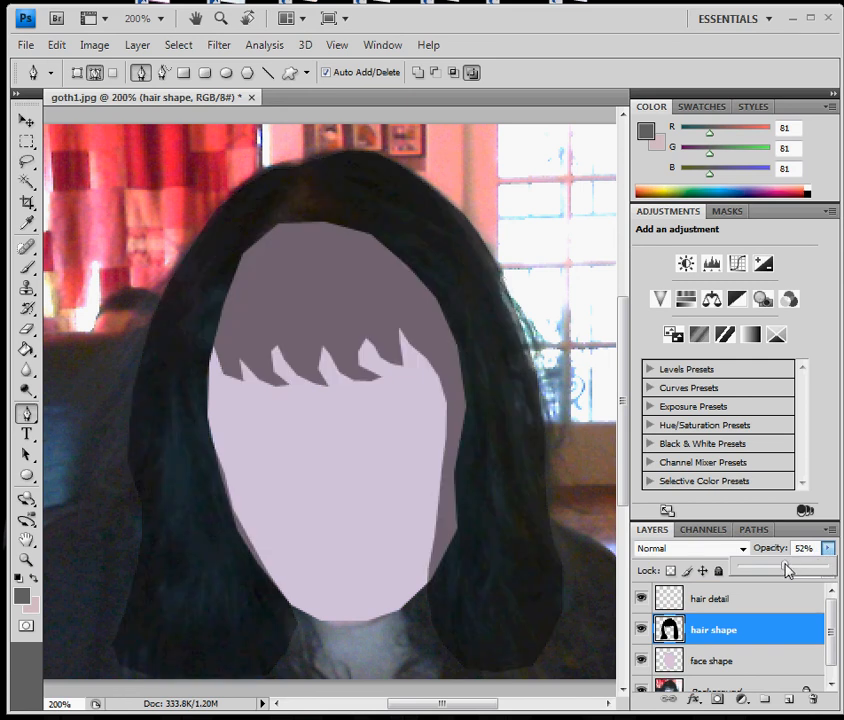
{"action": "left_click", "coordinate": [772, 668]}
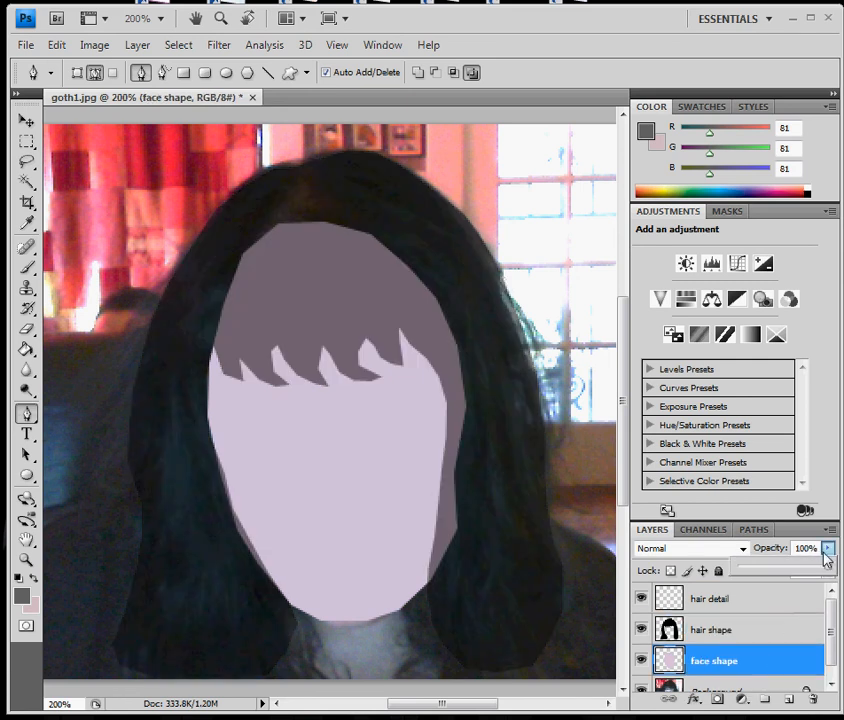
{"action": "left_click_drag", "start_coordinate": [827, 552], "coordinate": [782, 570]}
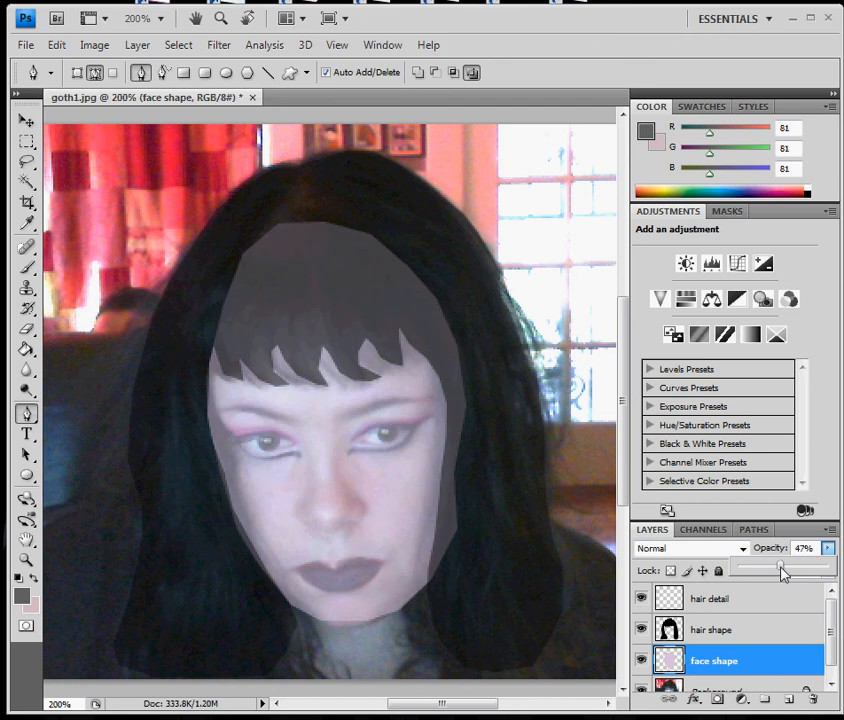
{"action": "left_click", "coordinate": [735, 603]}
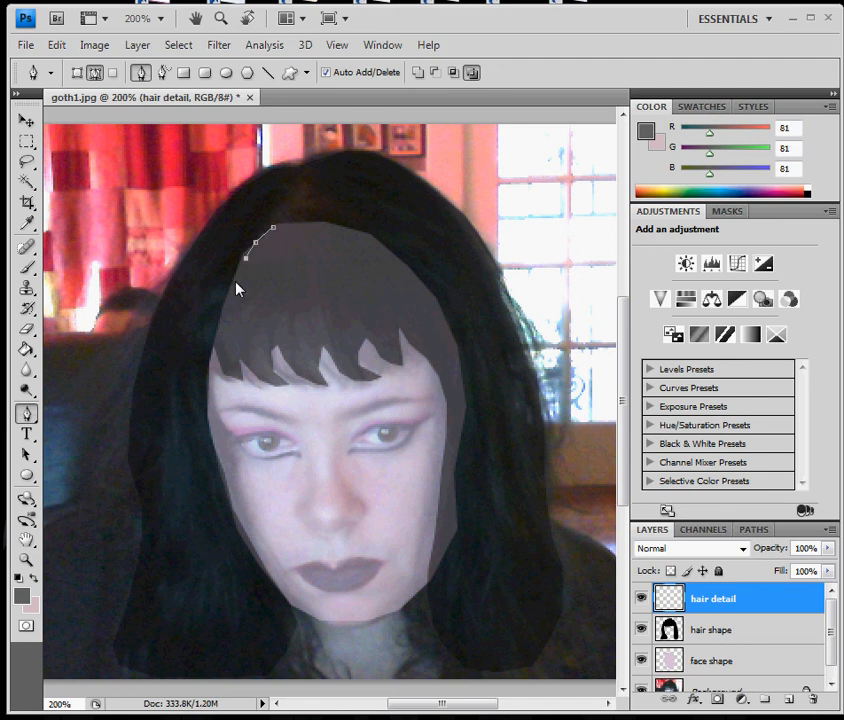
- Trace the fringe's jagged lower edge with the Pen tool, continuing down the inner hair edge beside the face to the jaw
{"action": "left_click", "coordinate": [222, 354]}
{"action": "left_click", "coordinate": [240, 375]}
{"action": "left_click", "coordinate": [243, 345]}
{"action": "left_click", "coordinate": [271, 377]}
{"action": "left_click", "coordinate": [284, 337]}
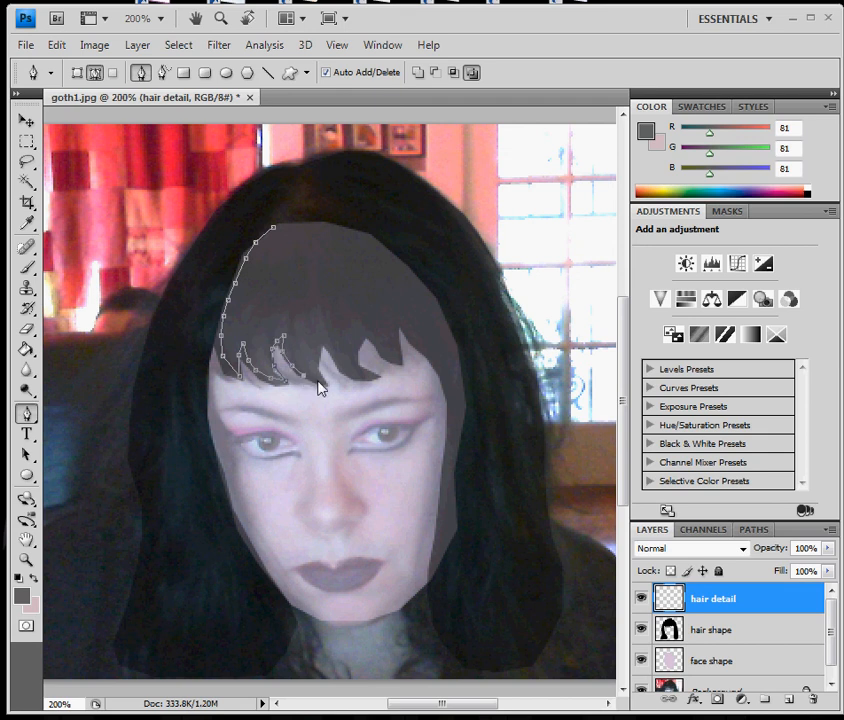
{"action": "left_click", "coordinate": [318, 378]}
{"action": "left_click", "coordinate": [325, 348]}
{"action": "left_click", "coordinate": [369, 341]}
{"action": "left_click", "coordinate": [388, 367]}
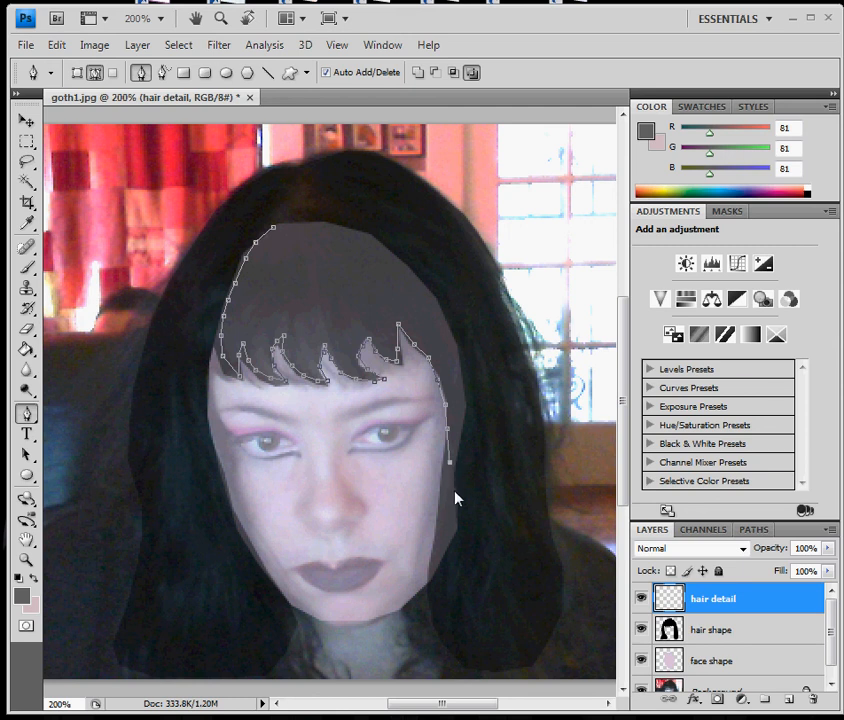
{"action": "left_click", "coordinate": [441, 555]}
- Stroke the traced fringe path with the brush on the hair detail layer, then delete the work path
{"action": "left_click", "coordinate": [754, 530]}
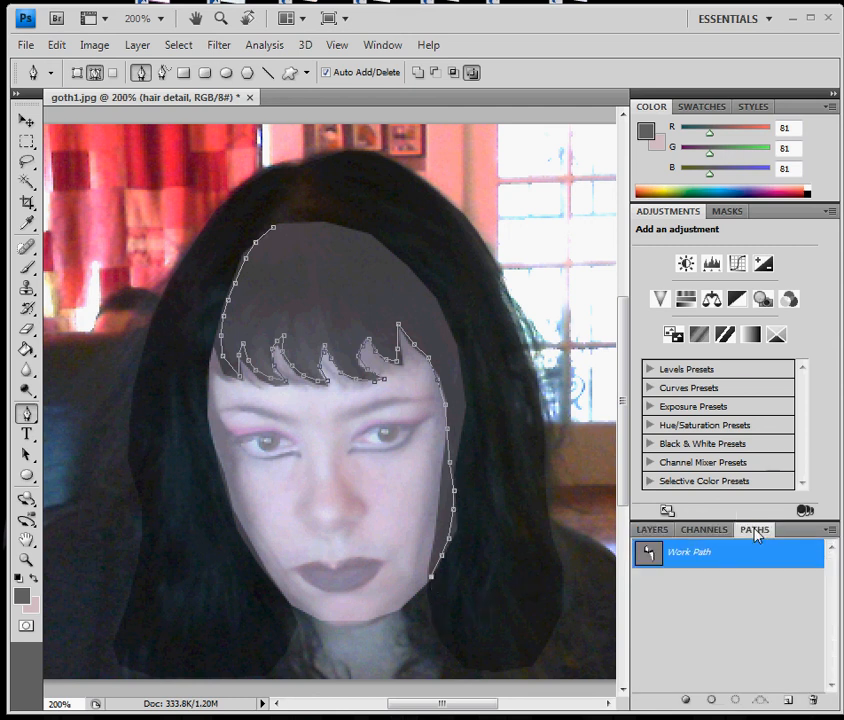
{"action": "left_click", "coordinate": [712, 703]}
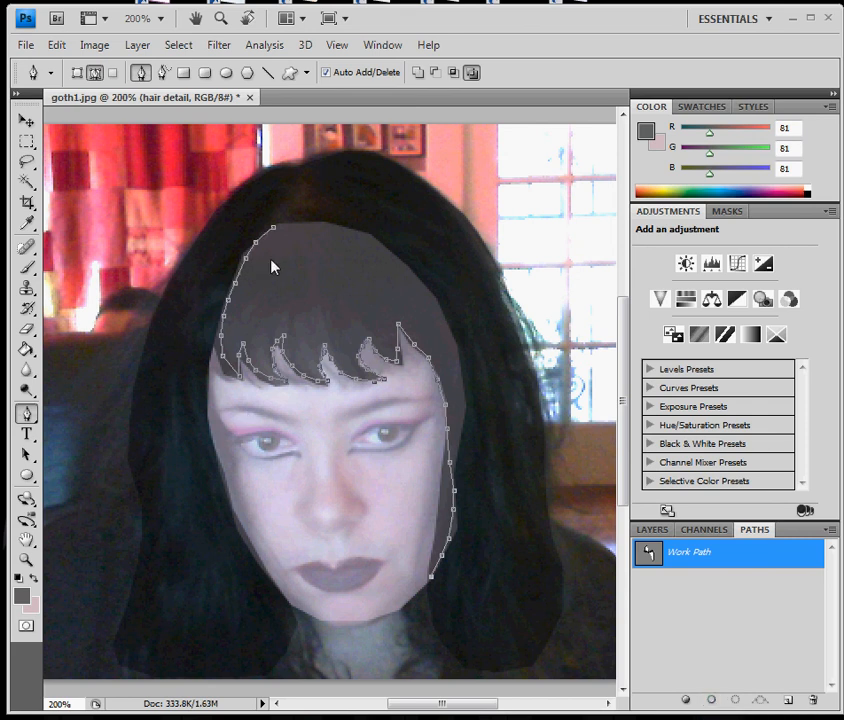
{"action": "right_click", "coordinate": [691, 554]}
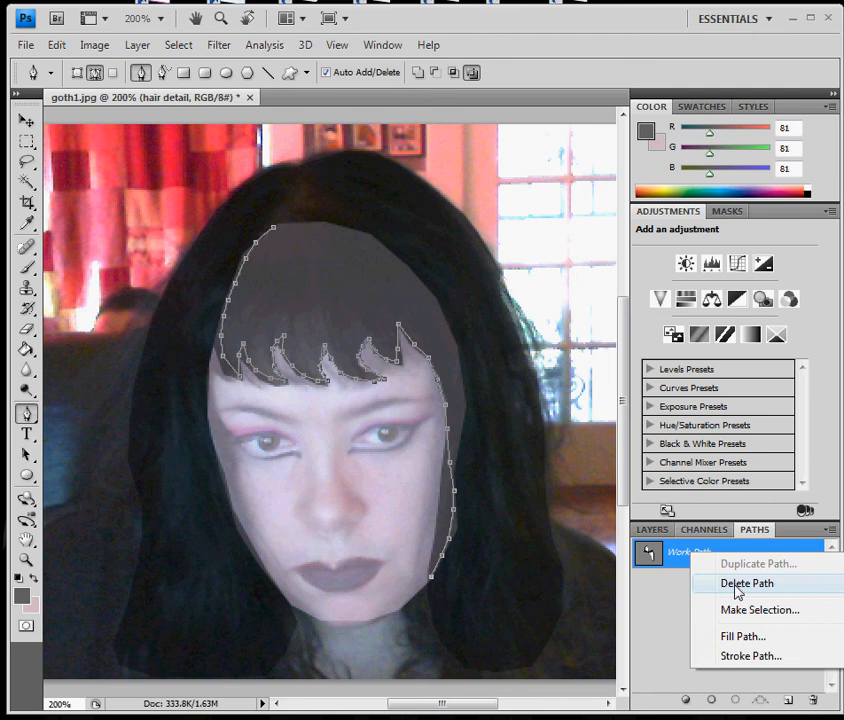
{"action": "left_click", "coordinate": [736, 588]}
{"action": "left_click", "coordinate": [653, 536]}
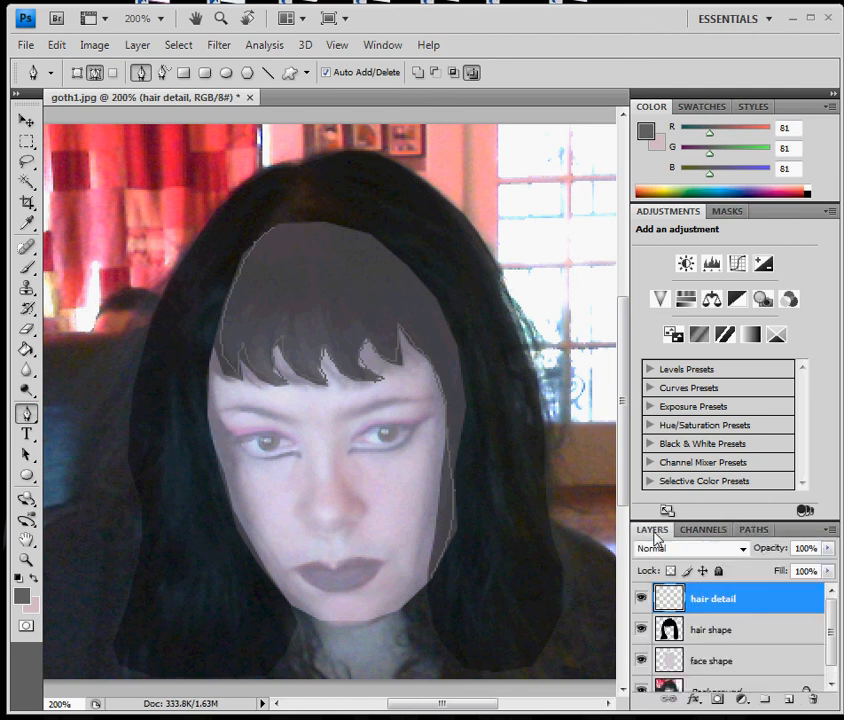
- Restore the hair shape and face shape layers to 100% opacity
{"action": "left_click", "coordinate": [788, 628]}
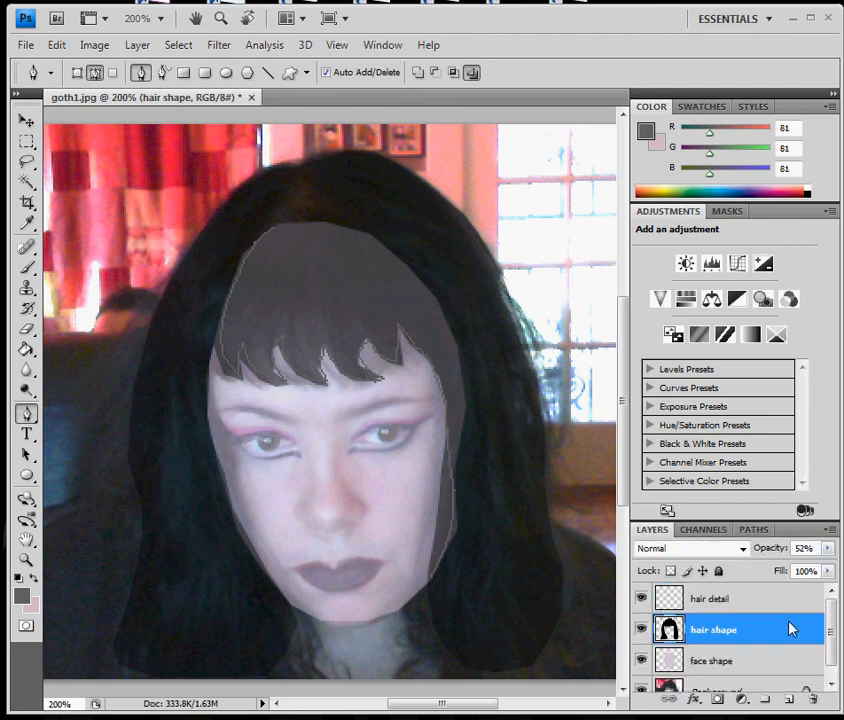
{"action": "left_click", "coordinate": [829, 548]}
{"action": "left_click_drag", "start_coordinate": [798, 571], "coordinate": [814, 574]}
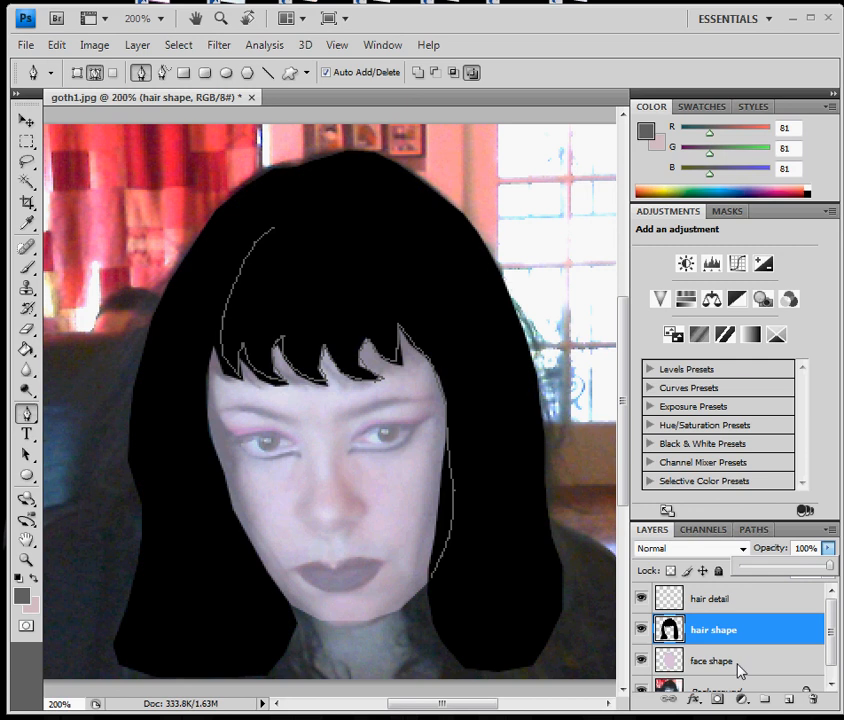
{"action": "left_click", "coordinate": [737, 663]}
{"action": "left_click", "coordinate": [827, 550]}
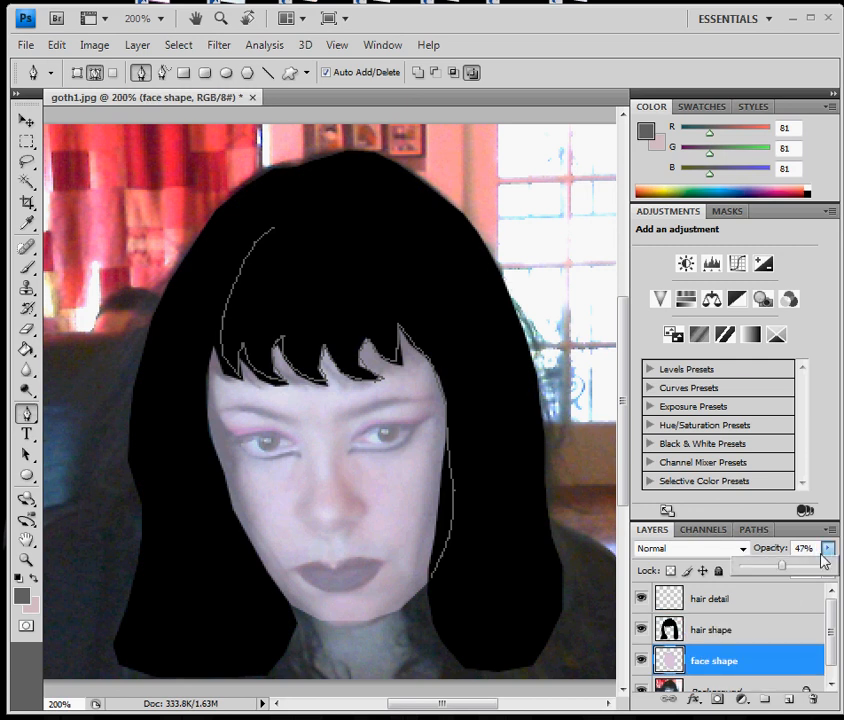
{"action": "left_click_drag", "start_coordinate": [782, 566], "coordinate": [830, 566]}
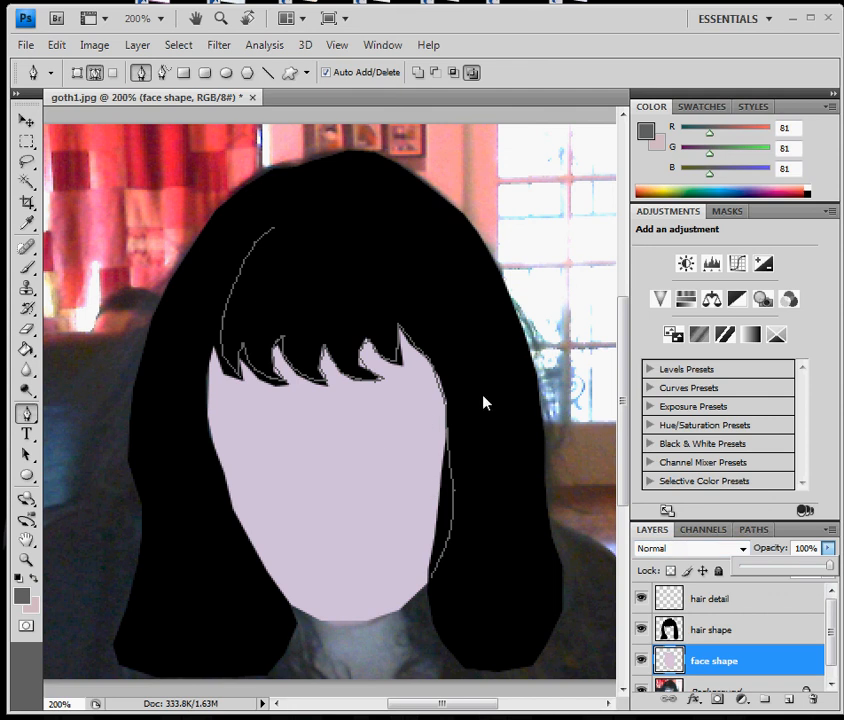
- Make the hair detail layer active and frame the crown and fringe at 300% zoom
{"action": "key", "text": "ctrl+minus"}
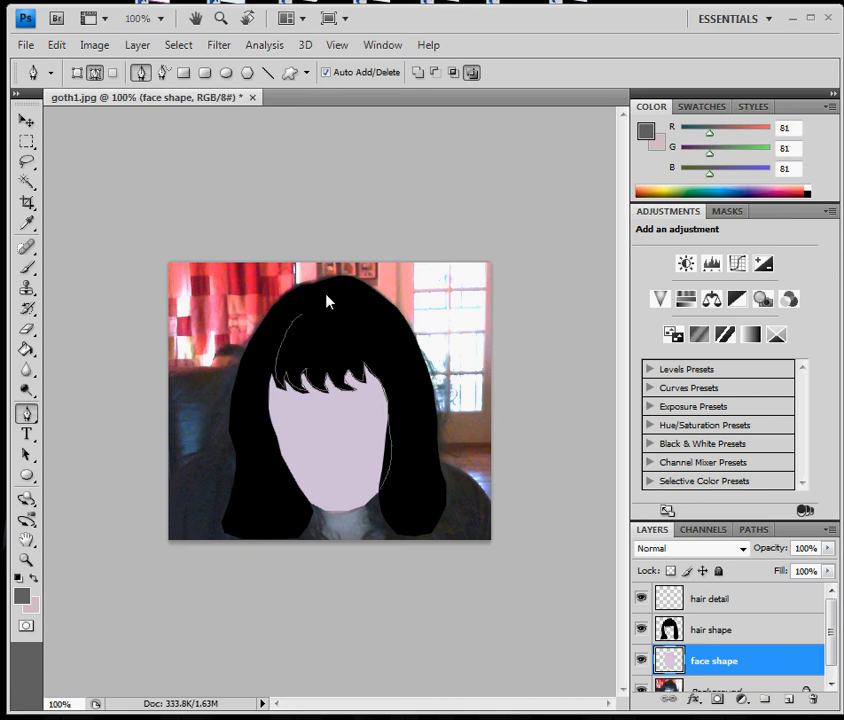
{"action": "key", "text": "ctrl+plus"}
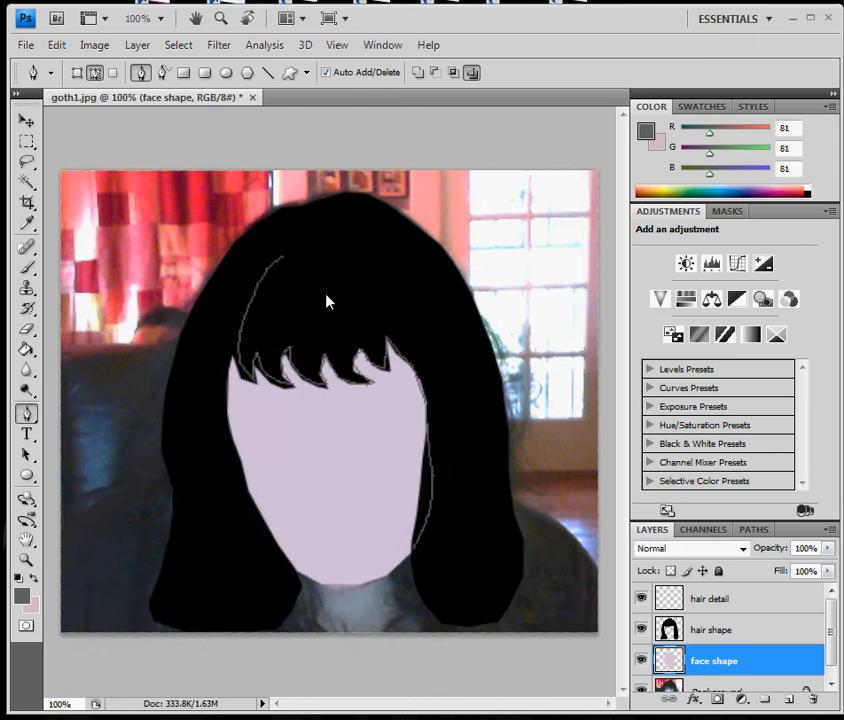
{"action": "key", "text": "ctrl+plus"}
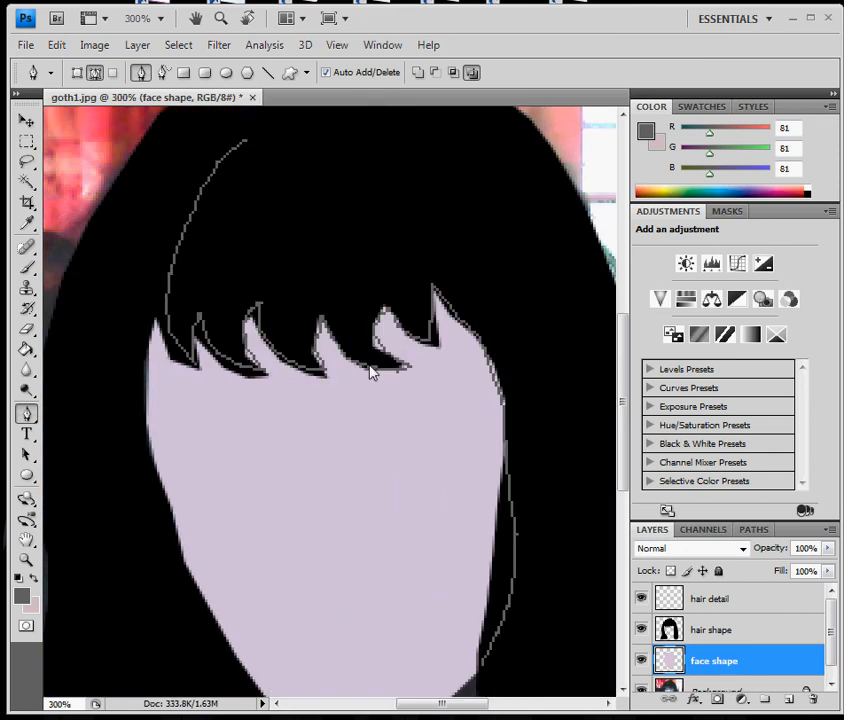
{"action": "left_click", "coordinate": [750, 597]}
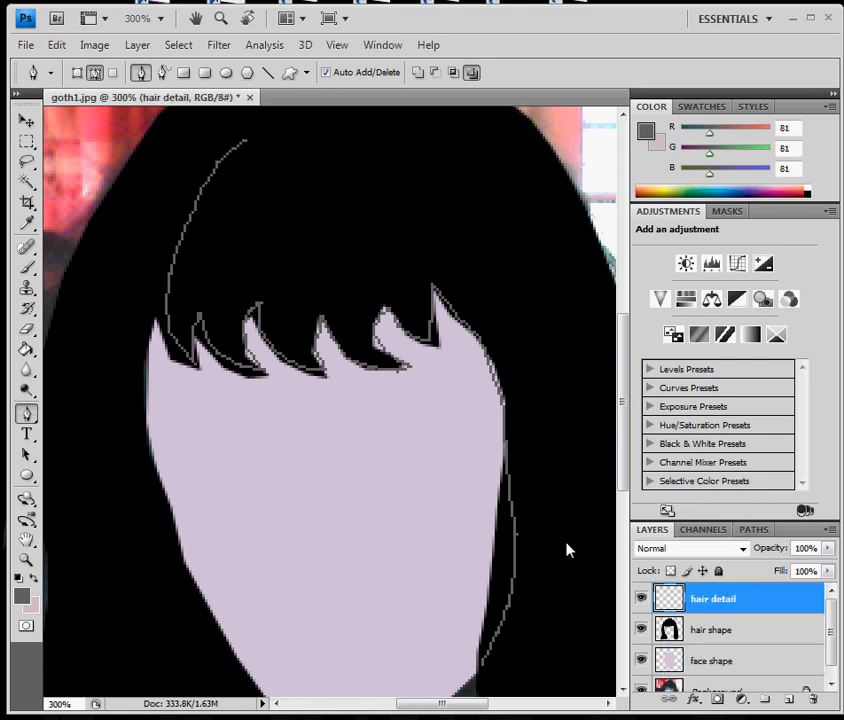
{"action": "left_click_drag", "start_coordinate": [621, 386], "coordinate": [641, 335]}
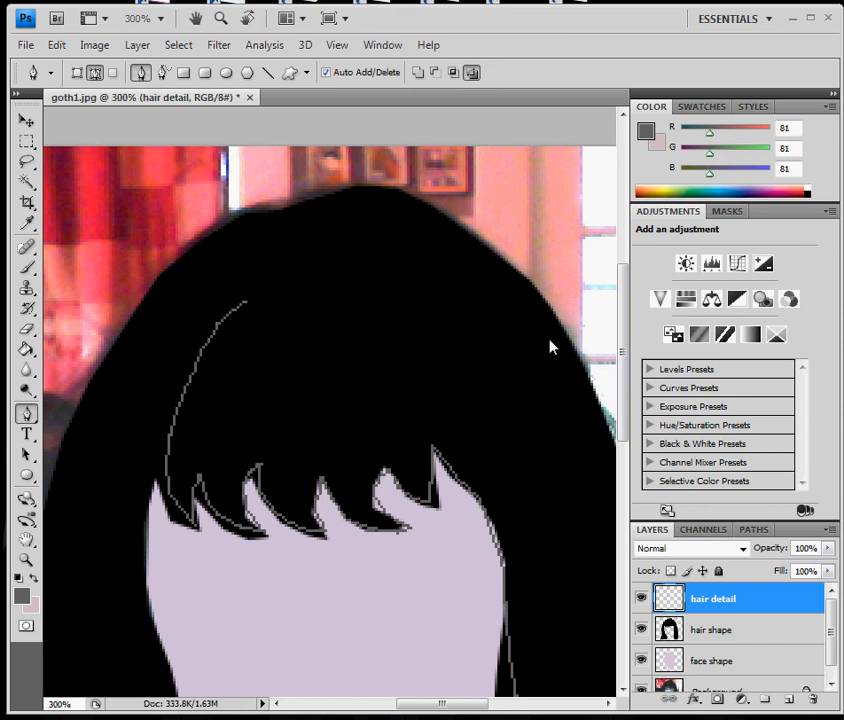
{"action": "mouse_move", "coordinate": [625, 325]}
{"action": "left_mouse_down"}
{"action": "mouse_move", "coordinate": [629, 418]}
{"action": "mouse_move", "coordinate": [641, 383]}
{"action": "mouse_move", "coordinate": [638, 352]}
{"action": "mouse_move", "coordinate": [631, 354]}
{"action": "mouse_move", "coordinate": [637, 340]}
{"action": "left_mouse_up"}
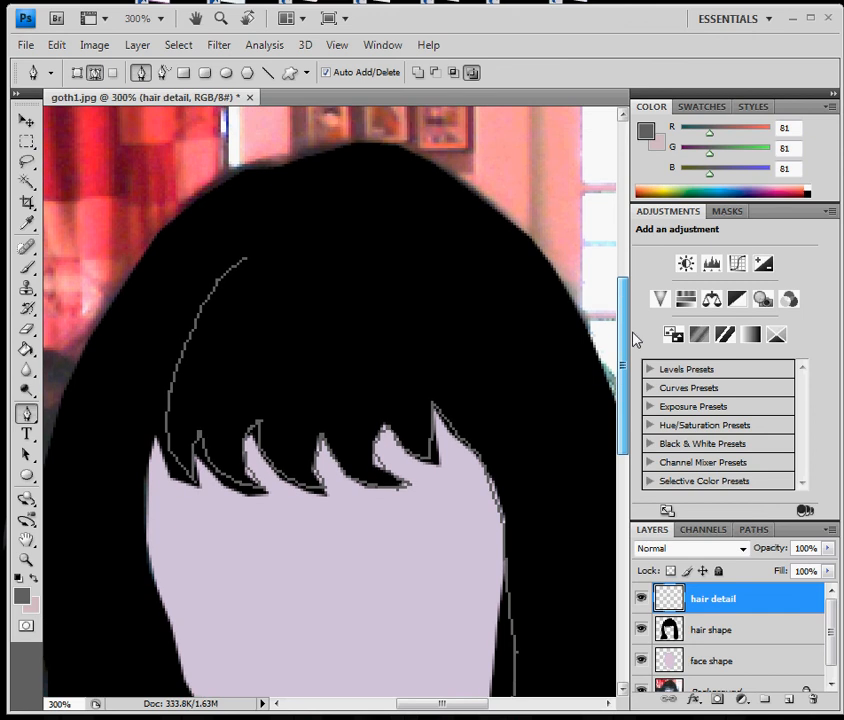